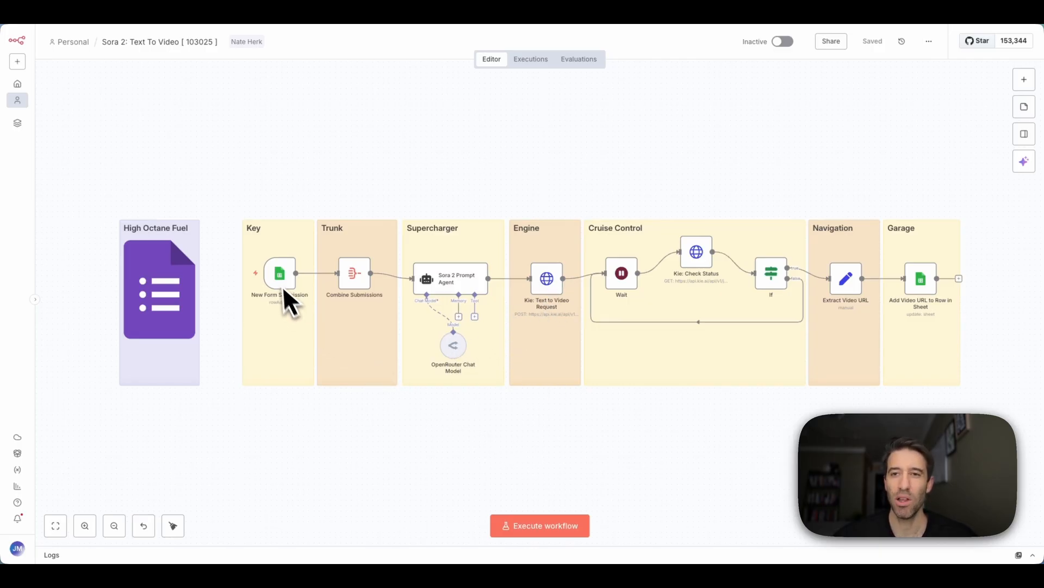
# - Scroll the n8n canvas to review the finished workflow execution
pyautogui.scroll(2, 396, 449)
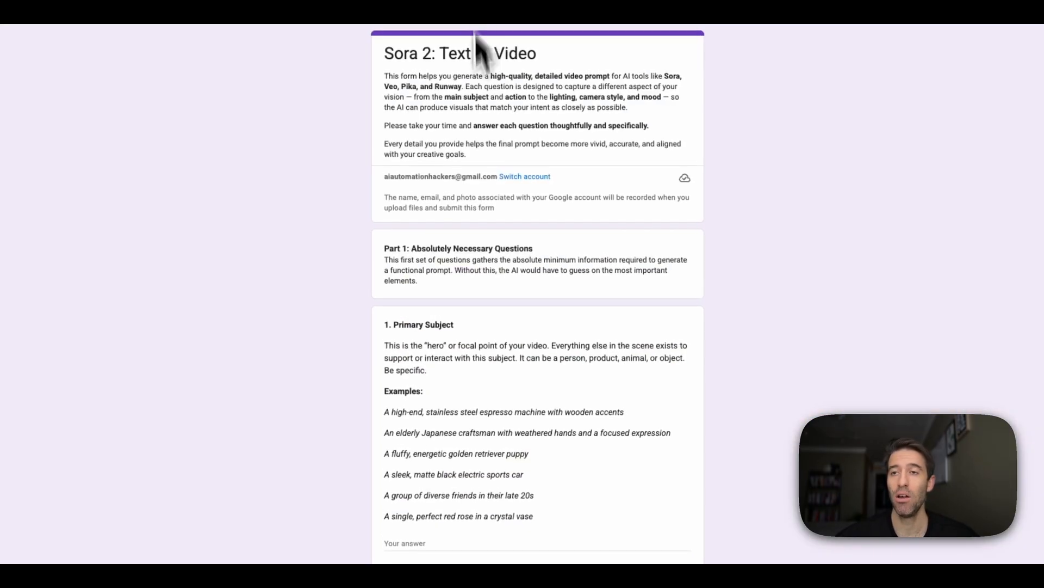
pyautogui.scroll(-4, 523, 272)
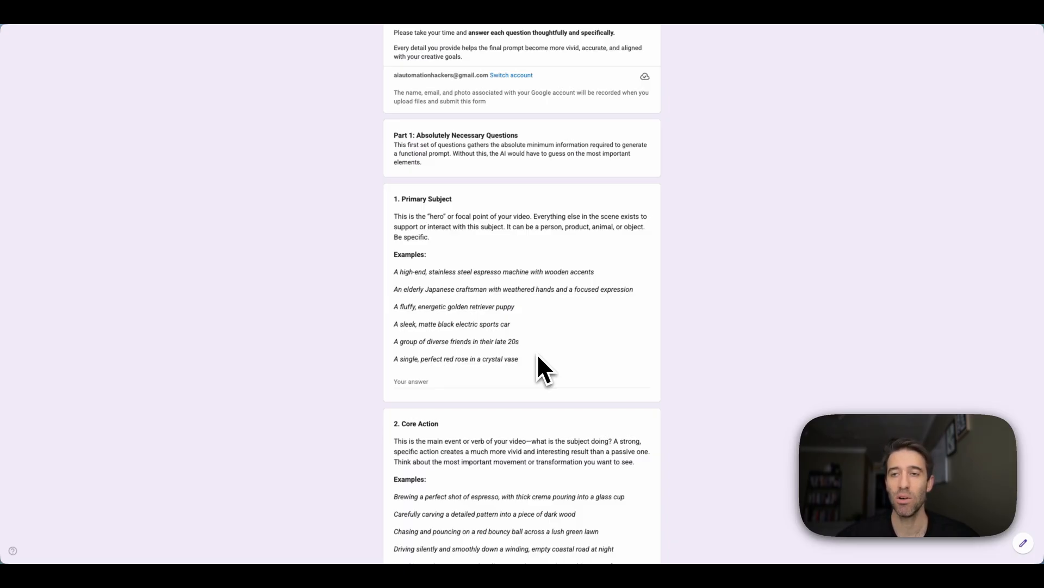
pyautogui.scroll(-2, 433, 217)
pyautogui.scroll(-5, 430, 392)
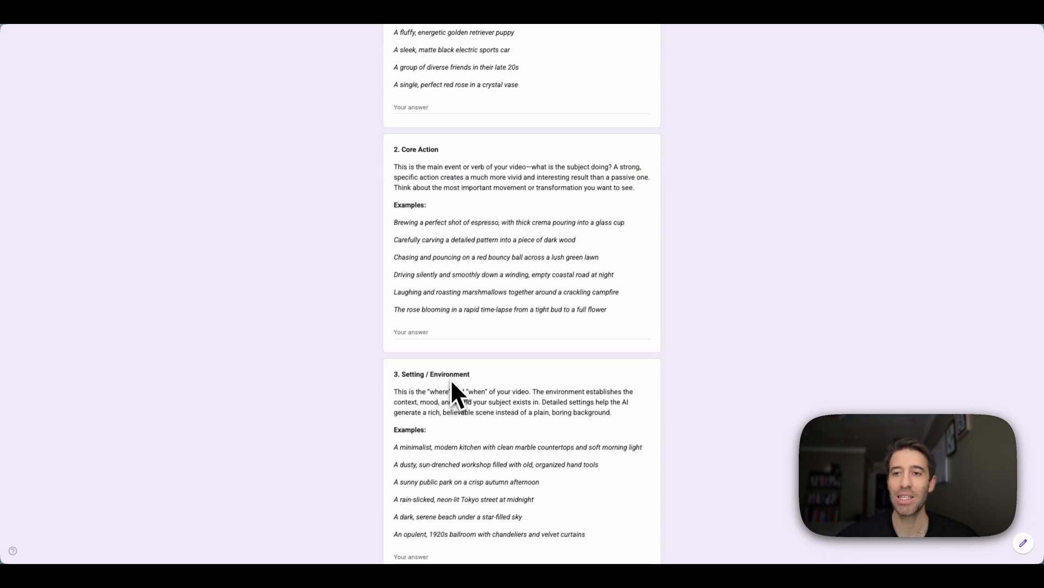
pyautogui.scroll(-6, 452, 384)
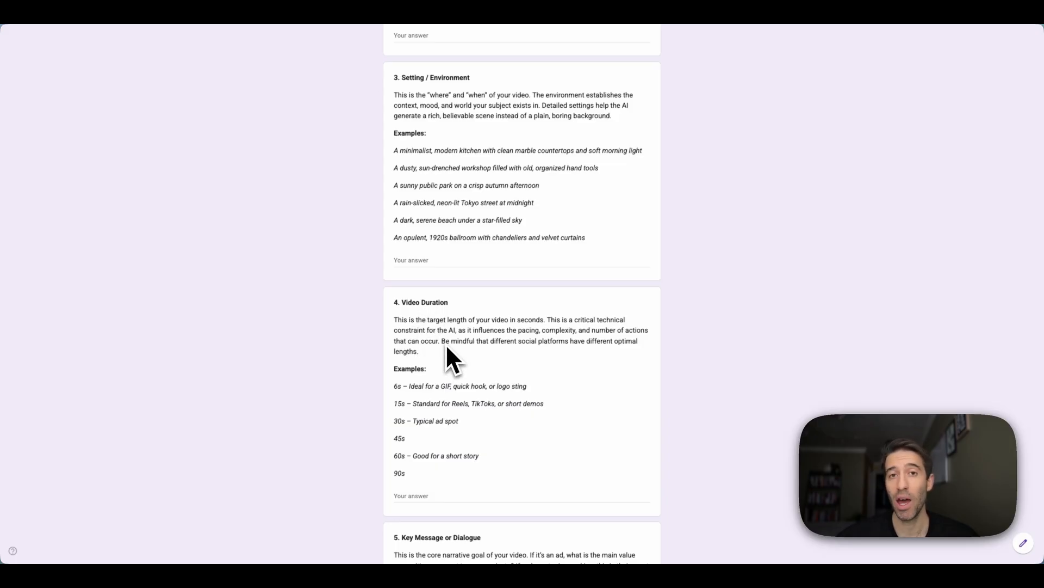
pyautogui.scroll(-3, 447, 347)
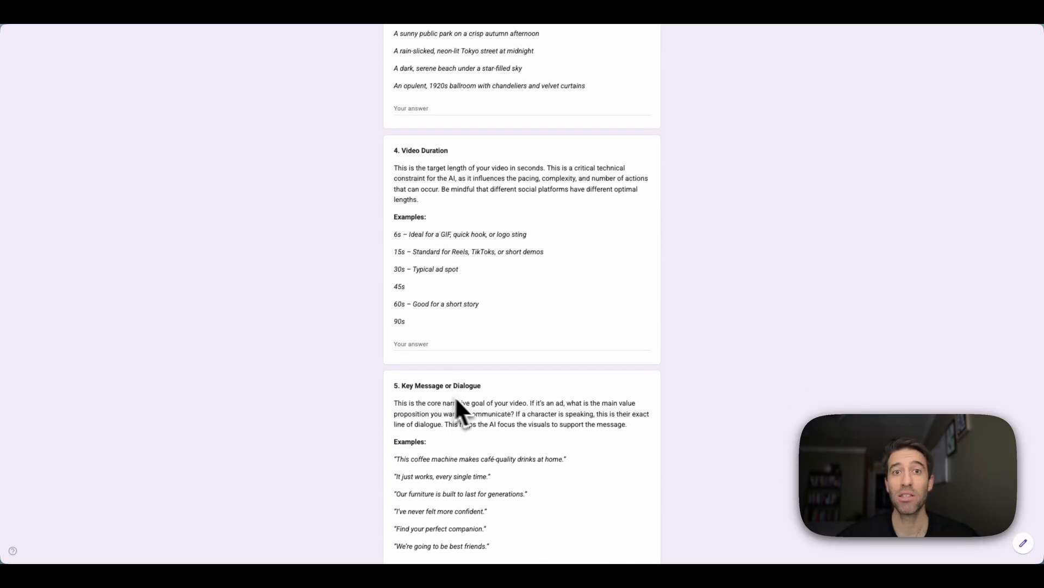
pyautogui.scroll(-2, 468, 430)
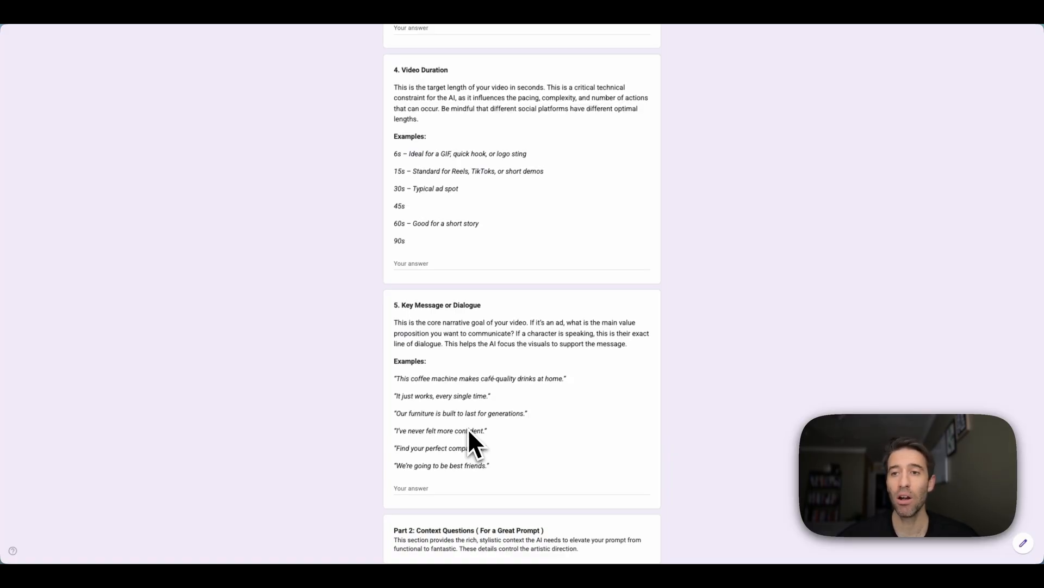
pyautogui.scroll(-1, 469, 430)
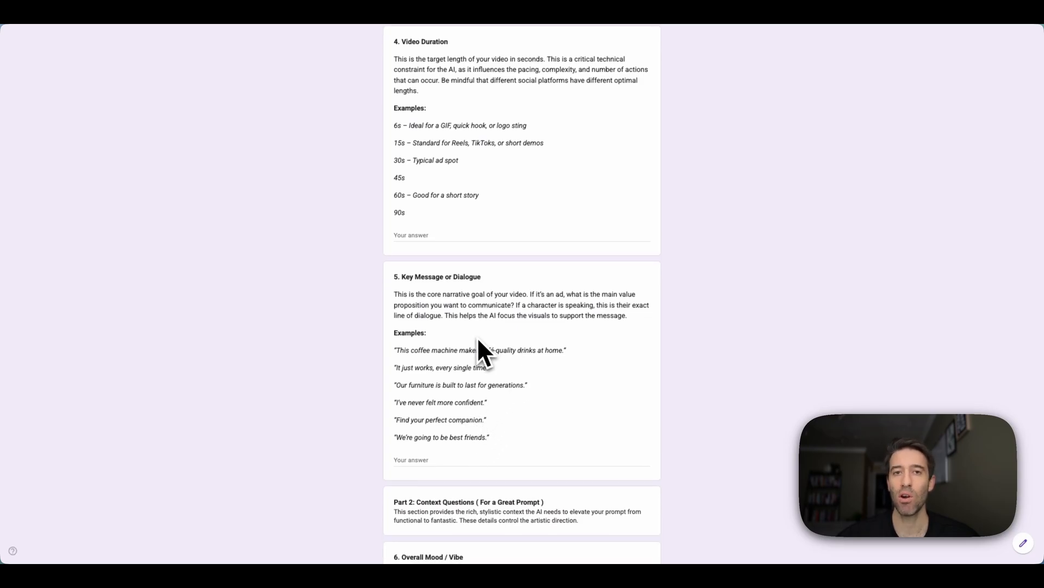
pyautogui.scroll(-5, 479, 343)
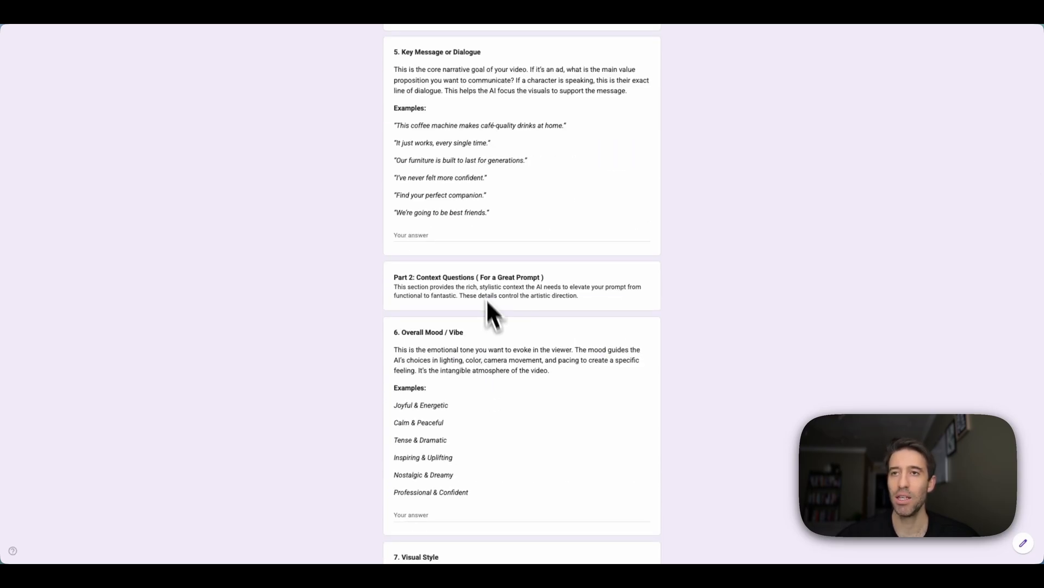
pyautogui.scroll(5, 479, 283)
pyautogui.scroll(-7, 466, 294)
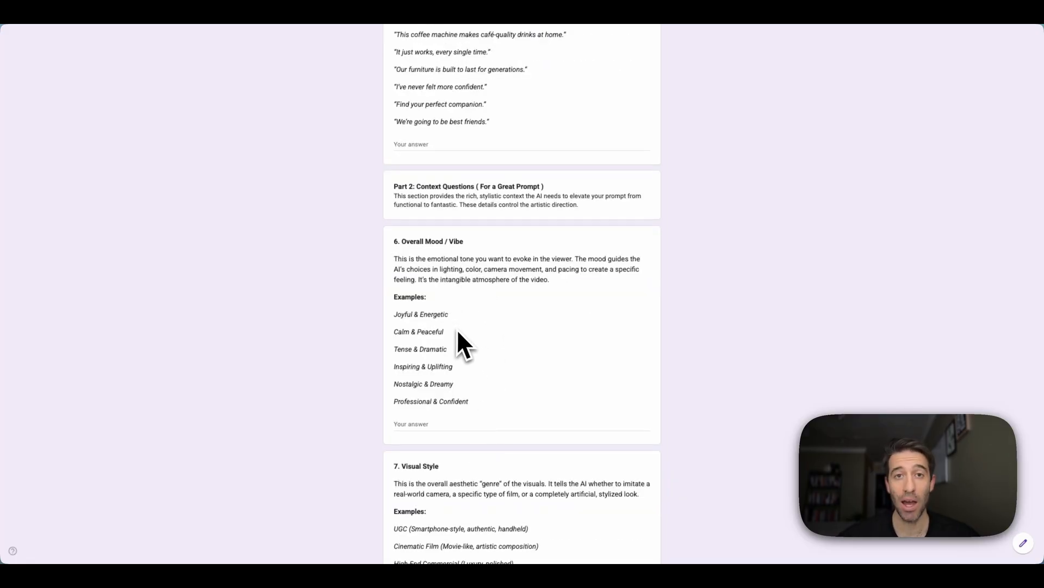
pyautogui.scroll(-2, 458, 330)
pyautogui.scroll(-6, 458, 333)
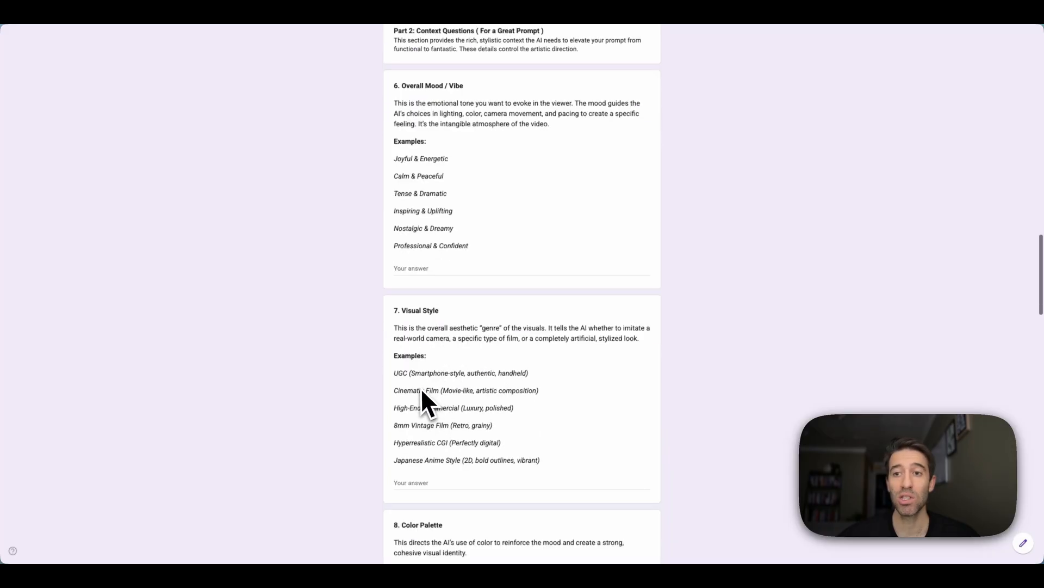
pyautogui.scroll(-3, 424, 337)
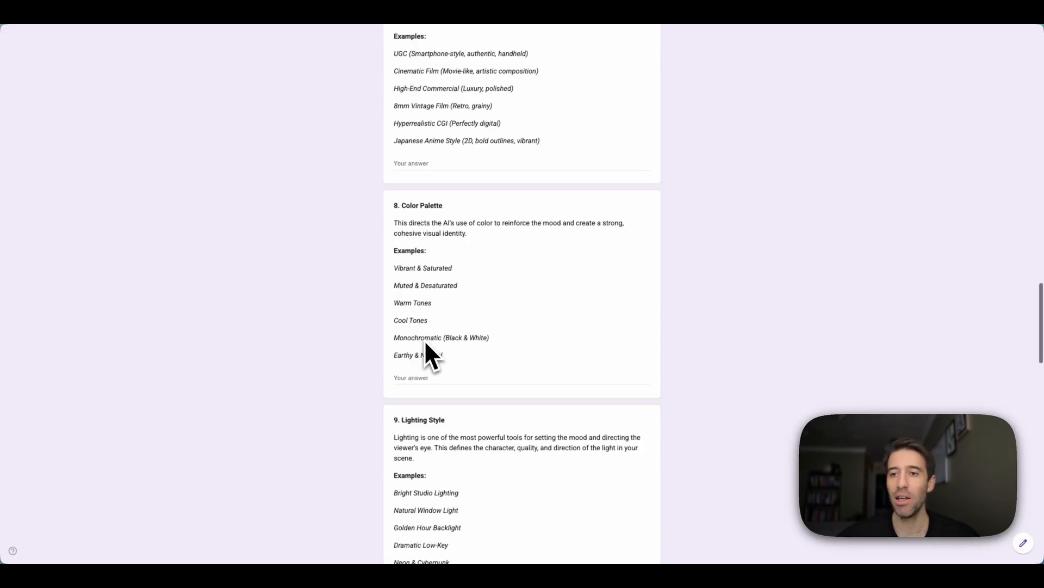
pyautogui.scroll(-9, 451, 408)
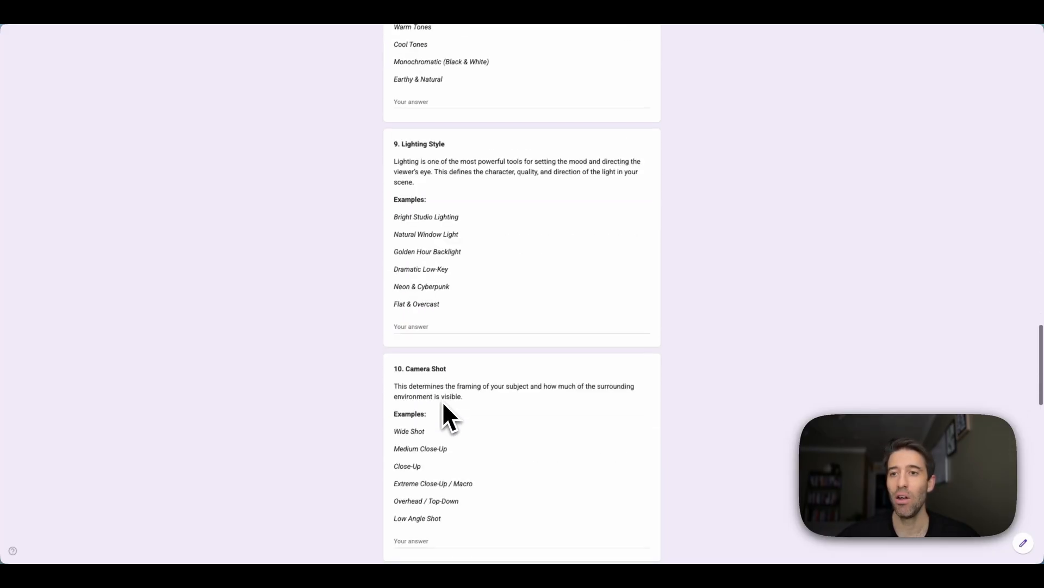
pyautogui.scroll(-4, 442, 403)
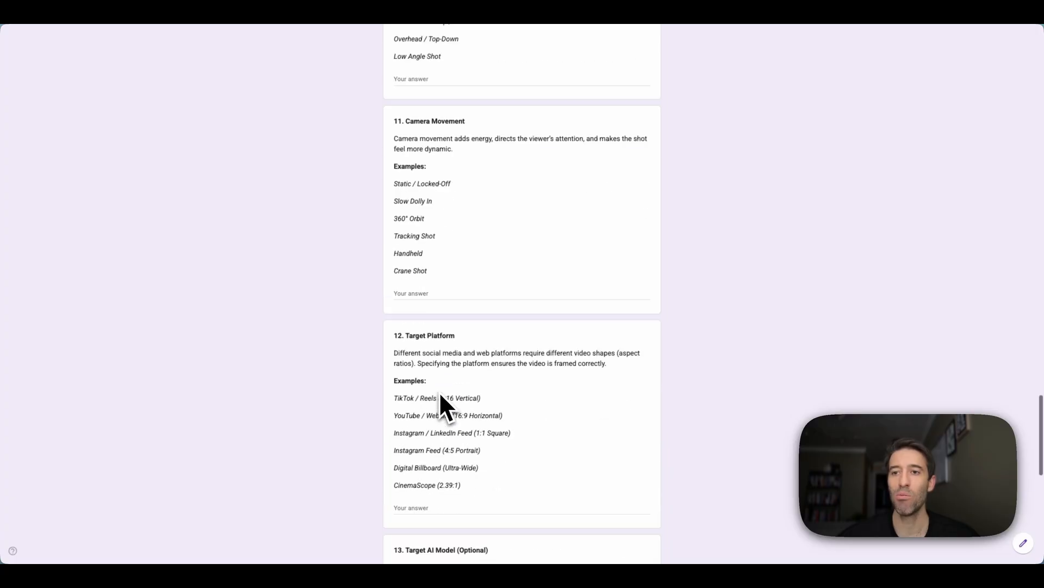
pyautogui.scroll(-7, 443, 402)
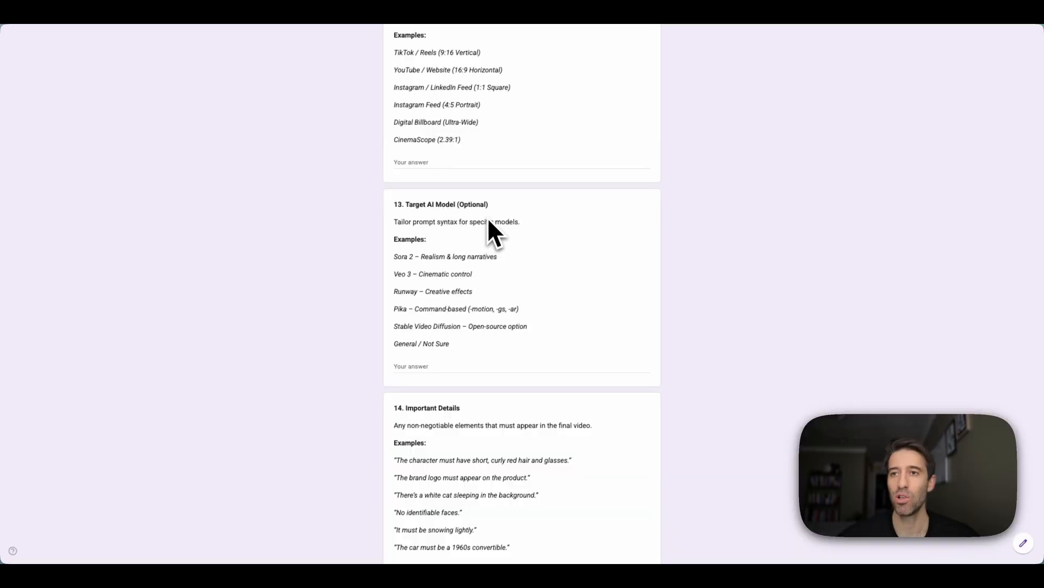
pyautogui.scroll(-1, 471, 272)
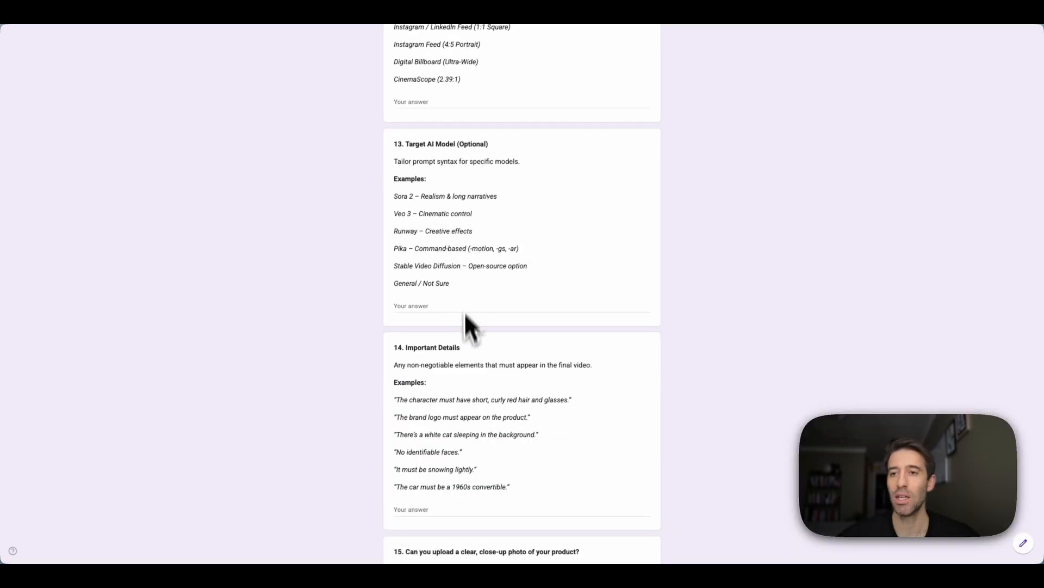
pyautogui.scroll(-1, 465, 321)
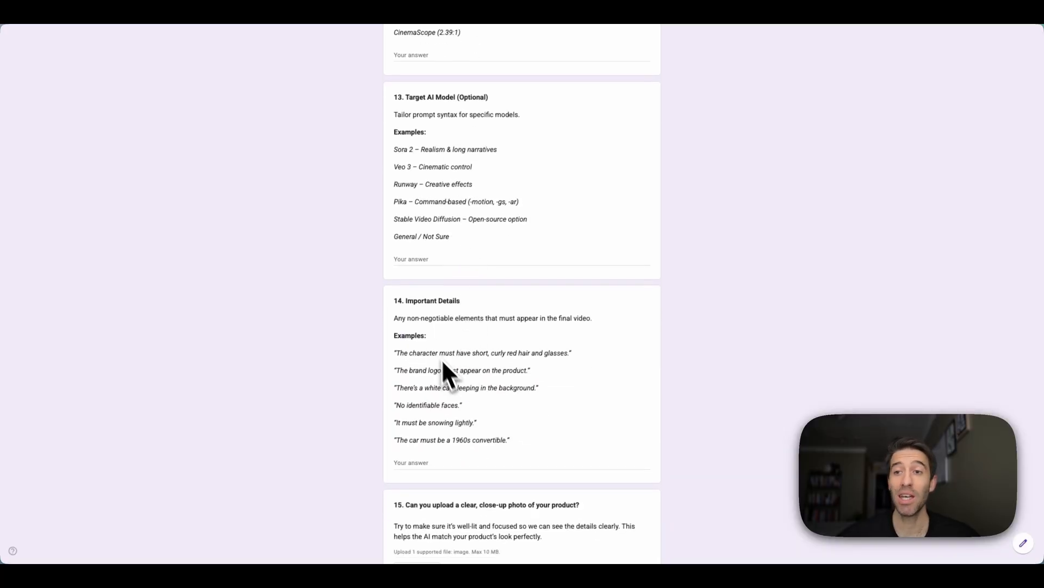
pyautogui.scroll(-1, 455, 379)
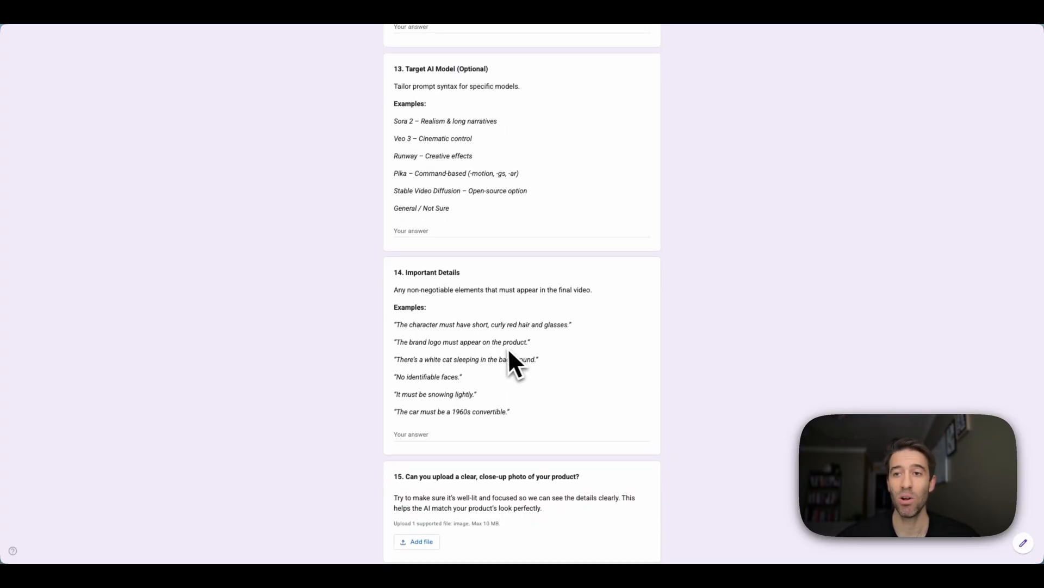
pyautogui.scroll(-3, 506, 351)
pyautogui.scroll(4, 494, 346)
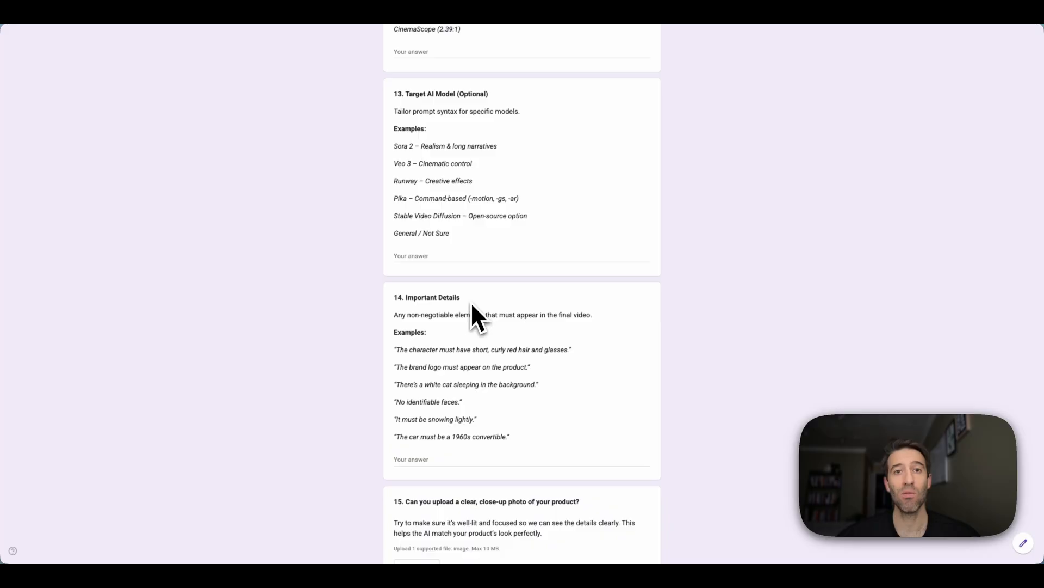
pyautogui.scroll(15, 472, 304)
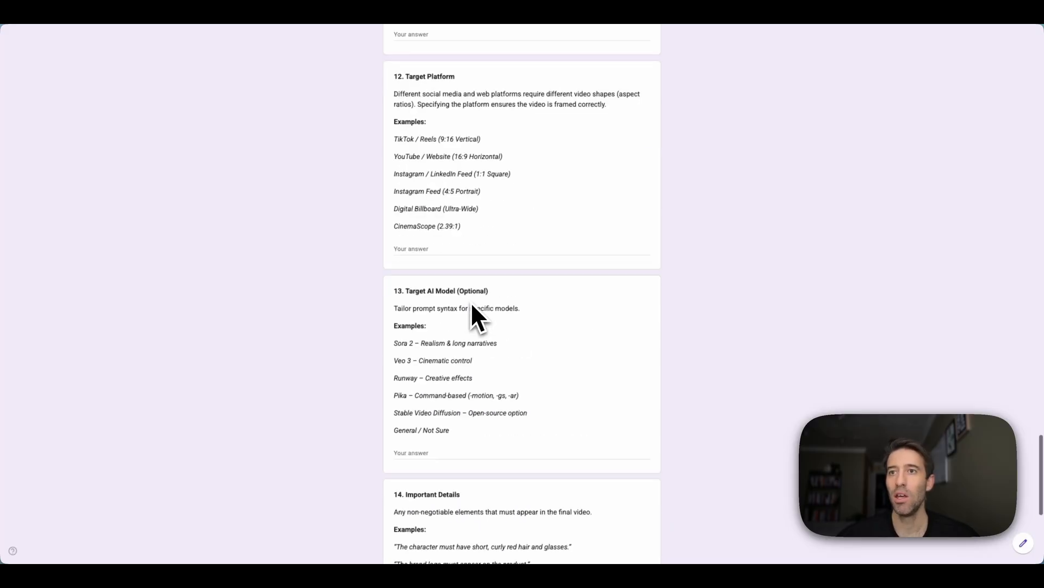
pyautogui.scroll(20, 472, 301)
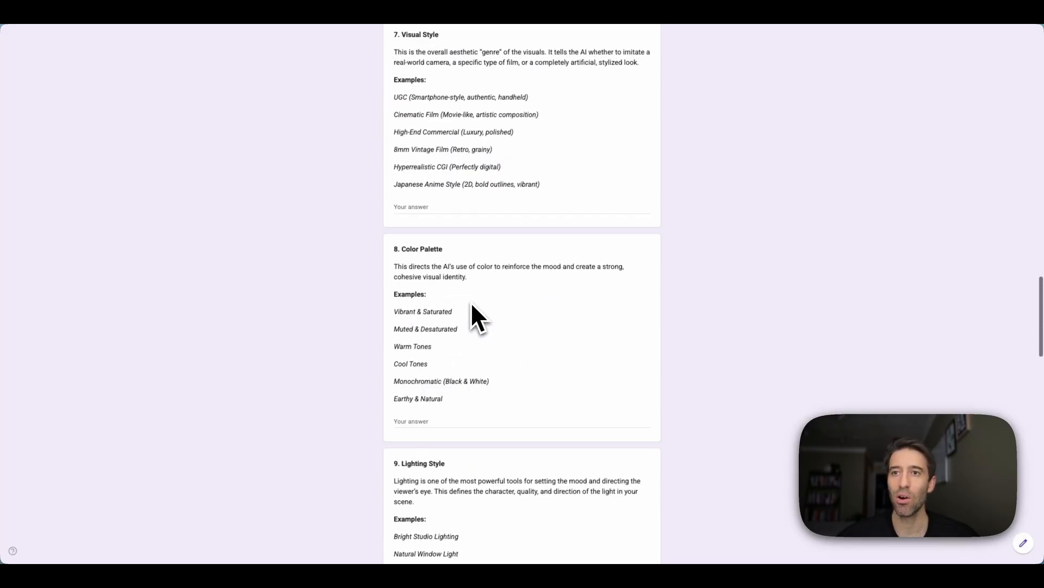
pyautogui.scroll(5, 471, 302)
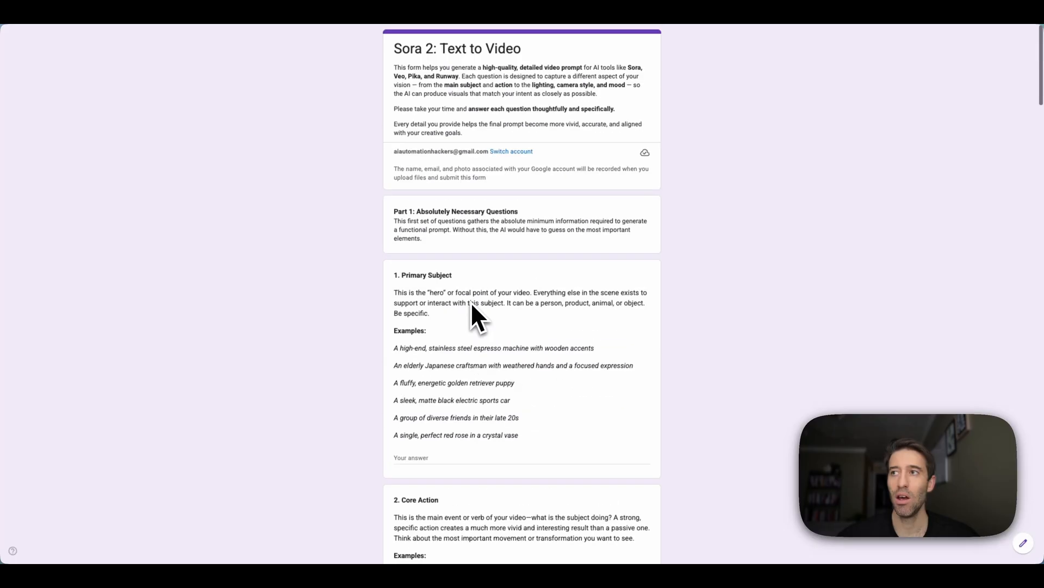
pyautogui.scroll(-2, 471, 301)
pyautogui.scroll(-20, 552, 399)
pyautogui.moveTo(395, 176); pyautogui.dragTo(533, 409)
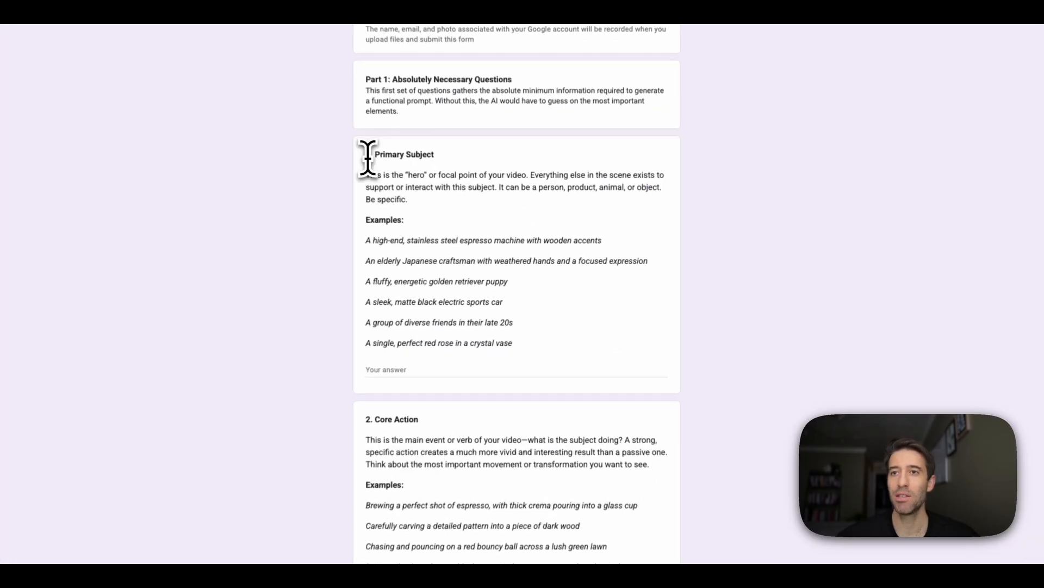
pyautogui.scroll(-20, 535, 413)
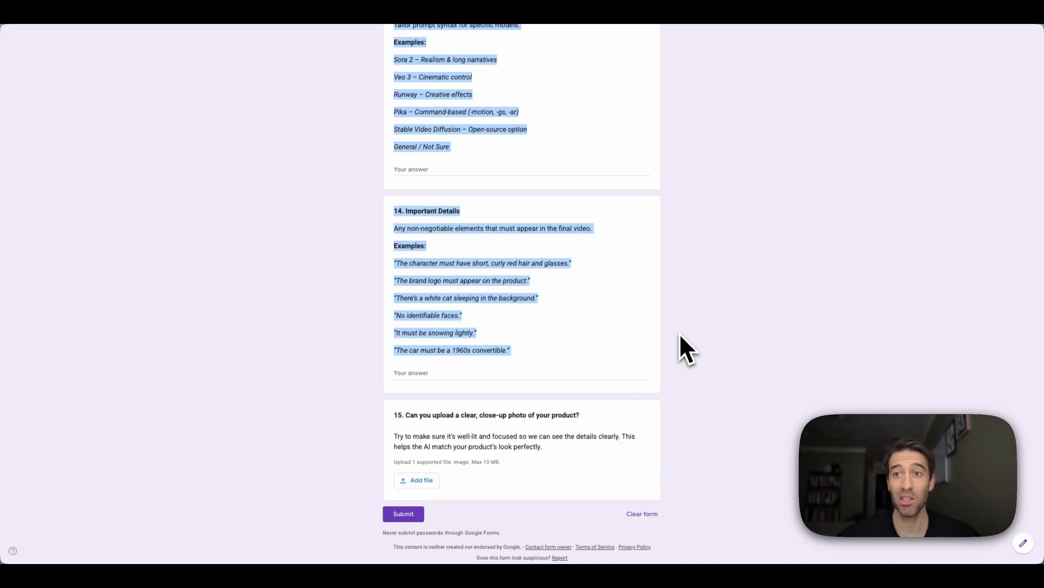
pyautogui.click(680, 334)
pyautogui.scroll(3, 492, 378)
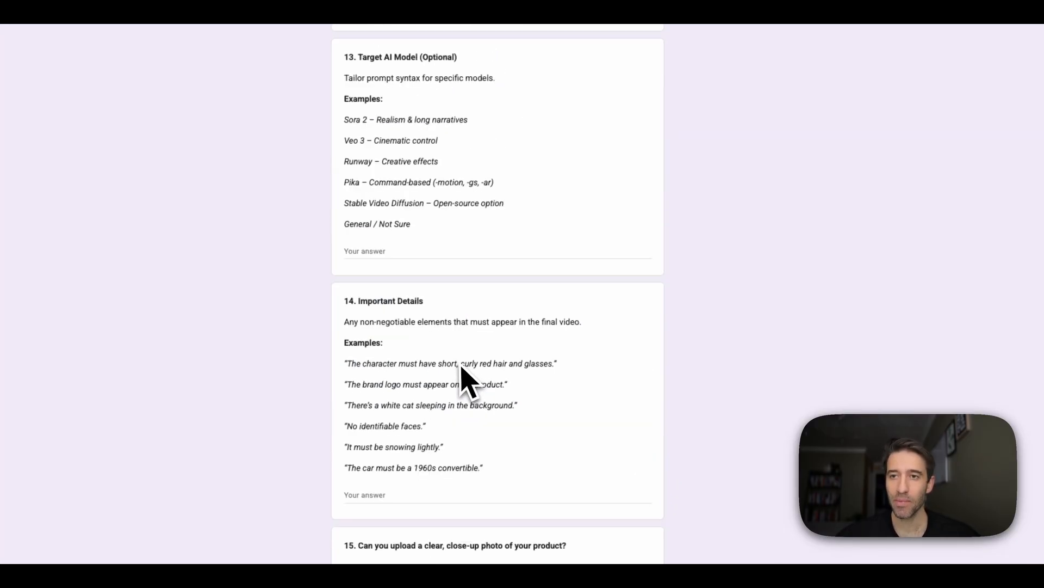
pyautogui.scroll(20, 462, 375)
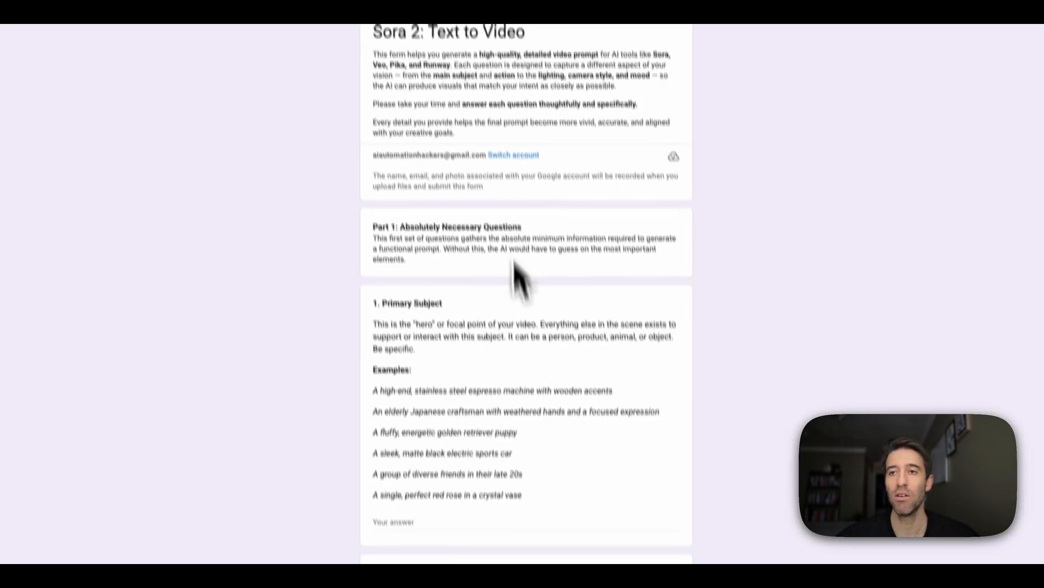
# - Find the generated_video_url column, then inspect the squirrel response's Primary Subject (B5) and Core Action (C5)
pyautogui.scroll(-1, 533, 316)
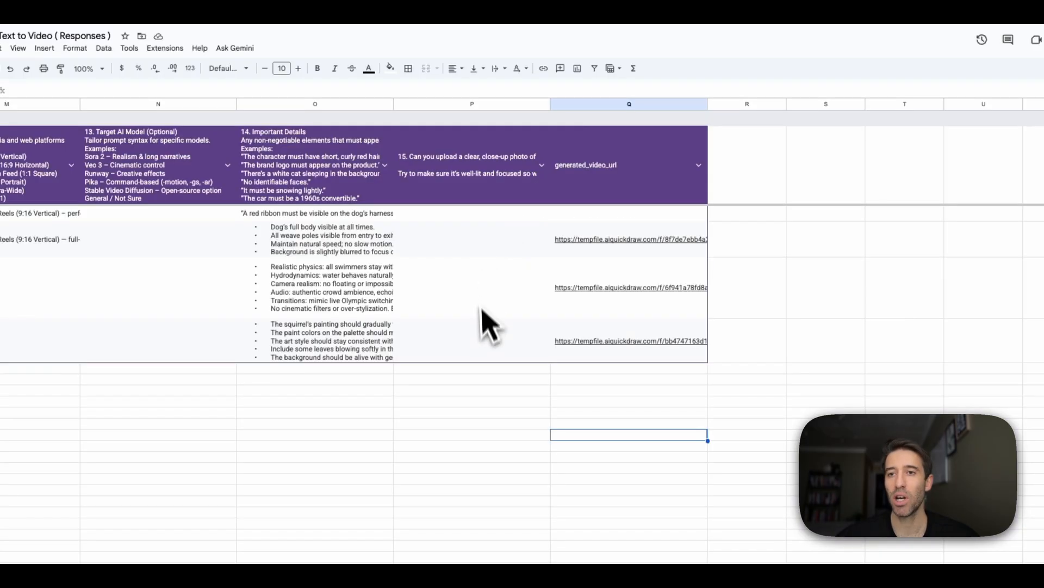
pyautogui.hscroll(-15, 481, 326)
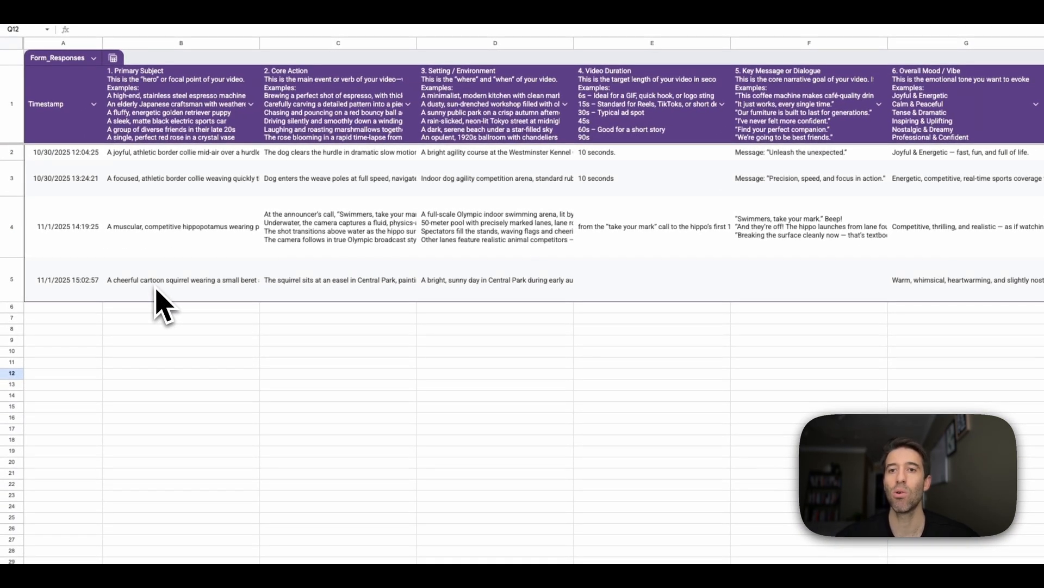
pyautogui.click(163, 296)
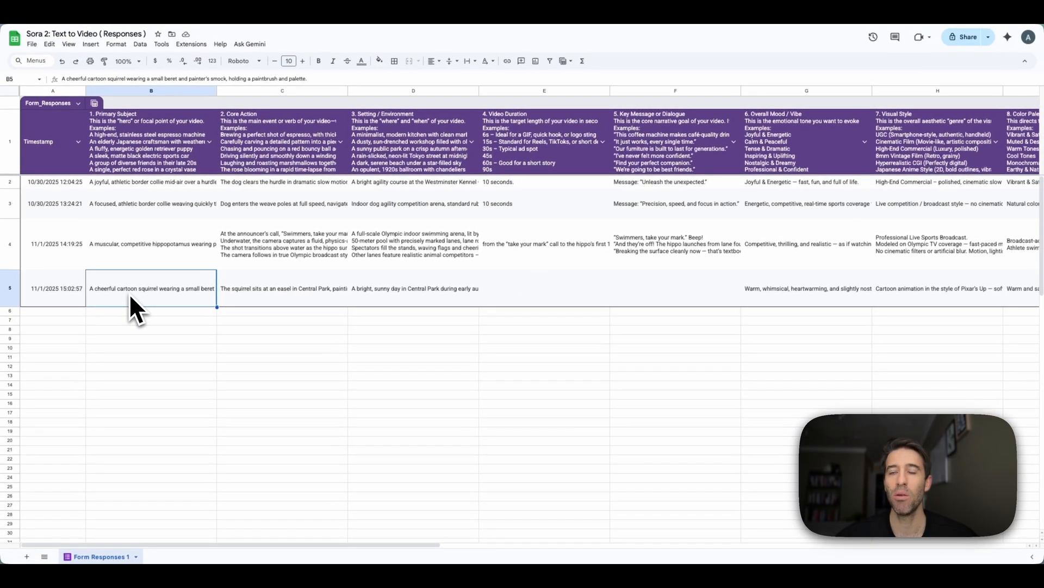
pyautogui.click(261, 292)
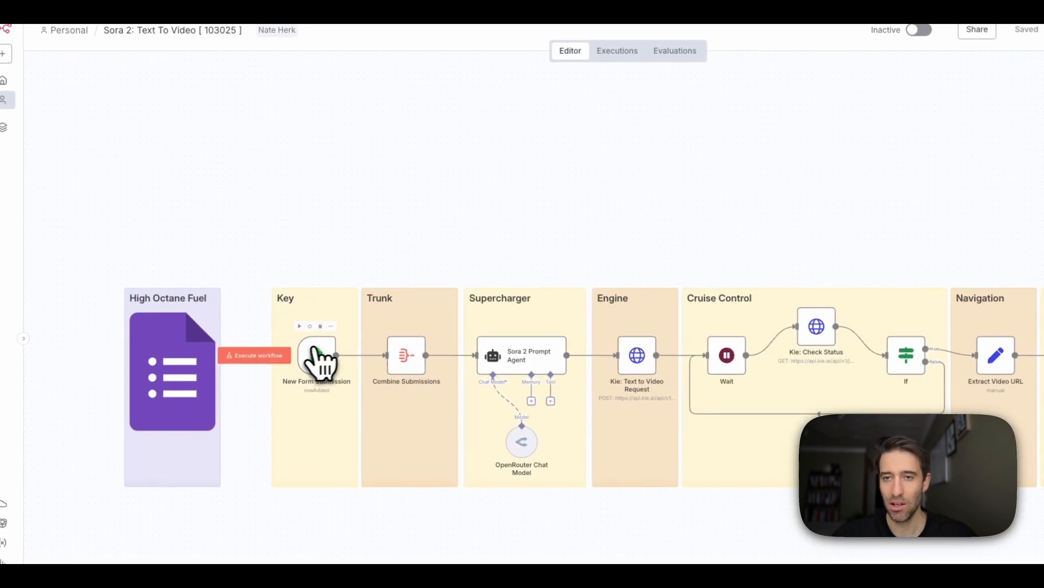
pyautogui.doubleClick(315, 364)
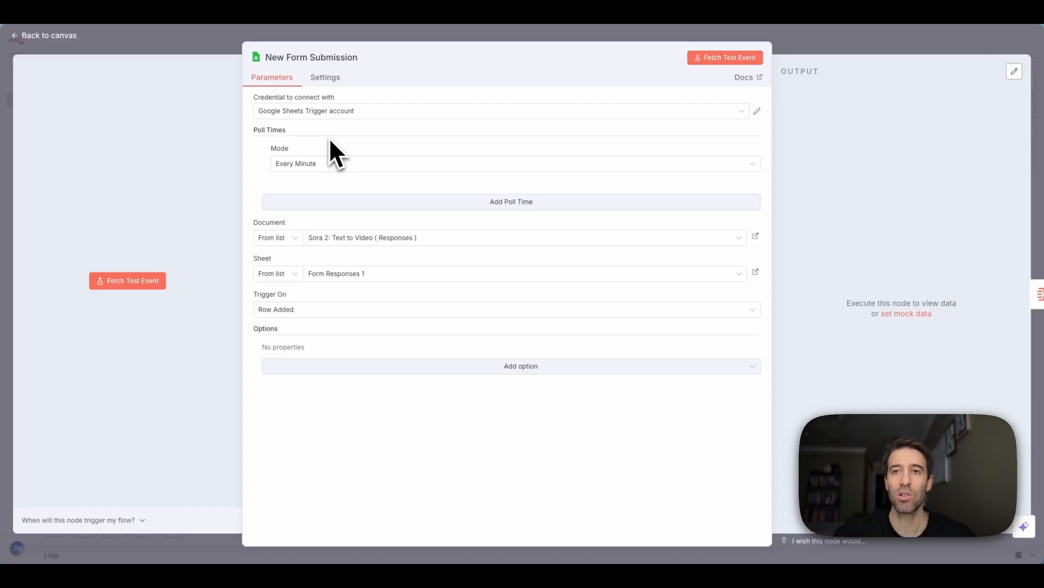
pyautogui.click(338, 165)
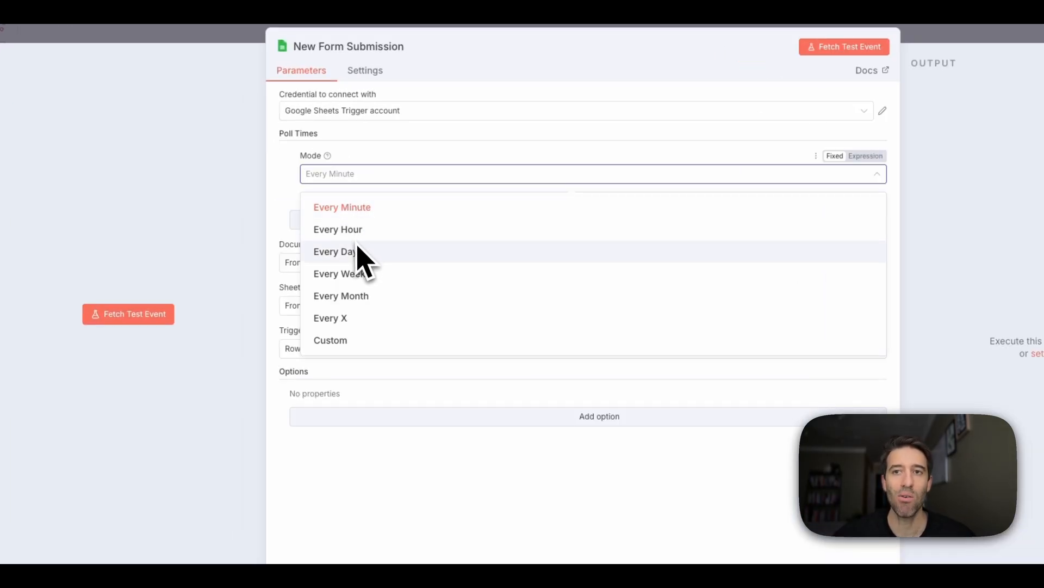
pyautogui.click(351, 209)
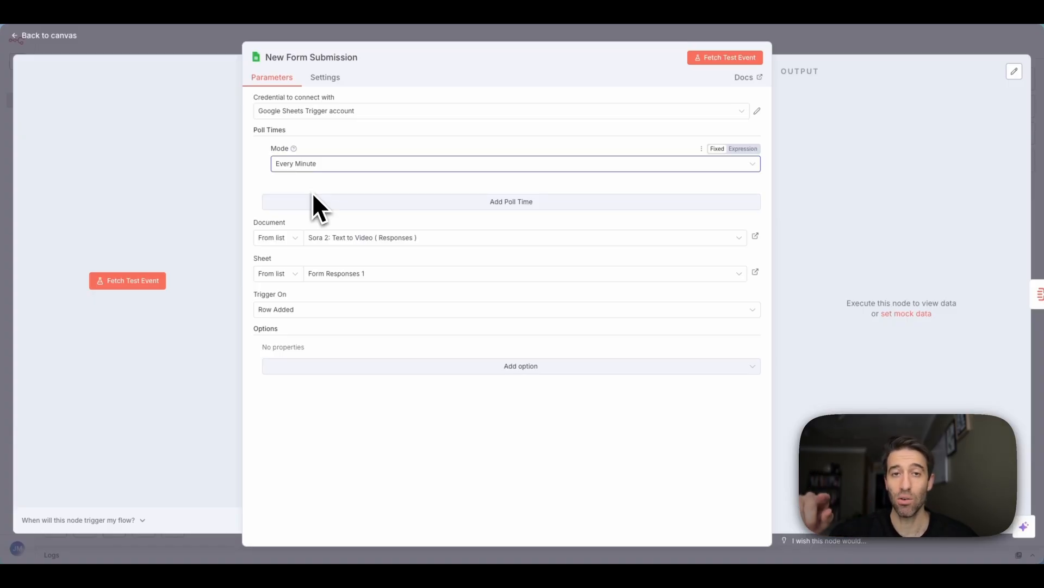
pyautogui.click(439, 240)
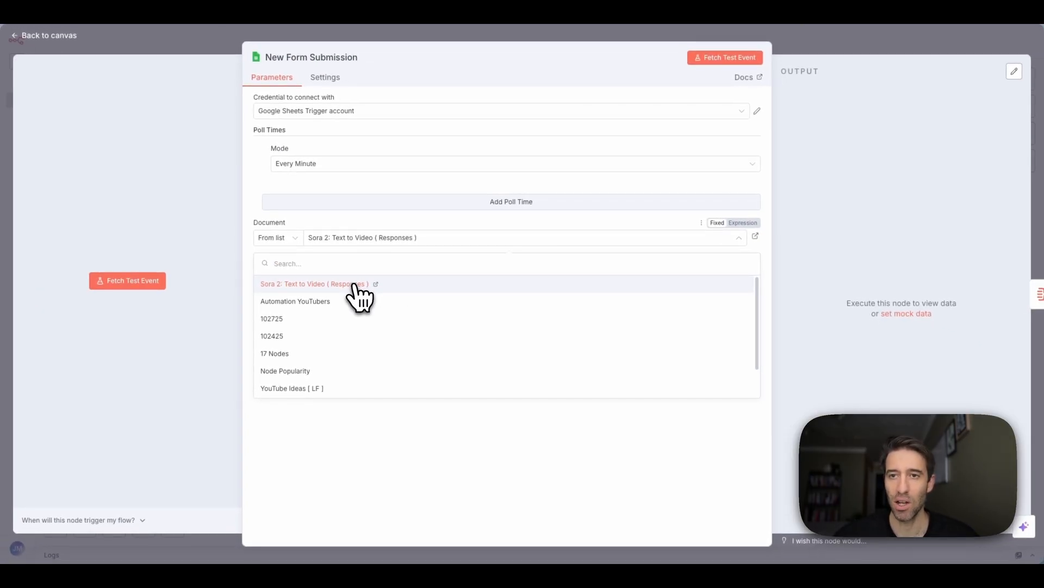
pyautogui.click(356, 284)
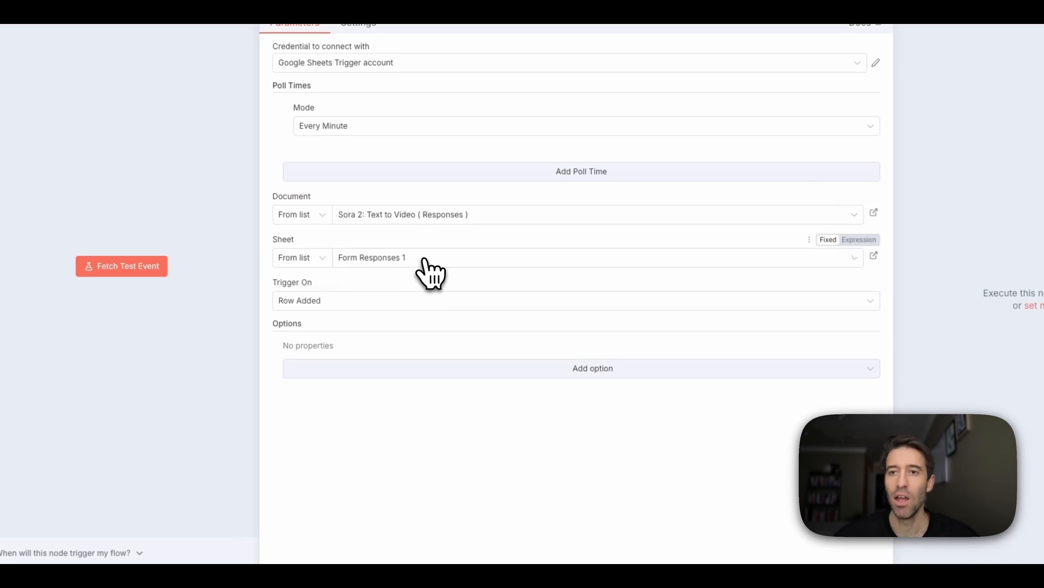
pyautogui.click(425, 260)
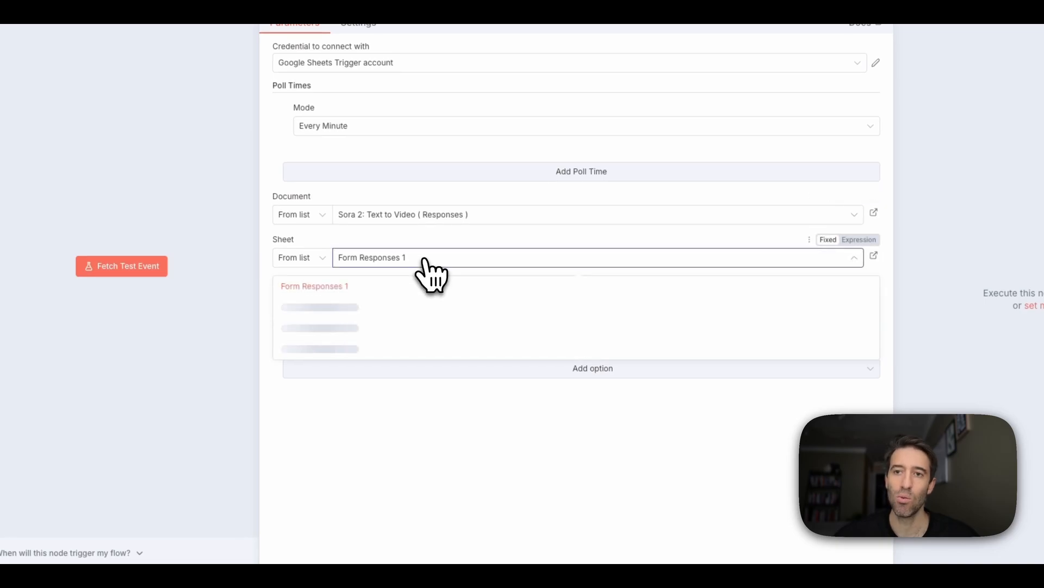
pyautogui.click(336, 288)
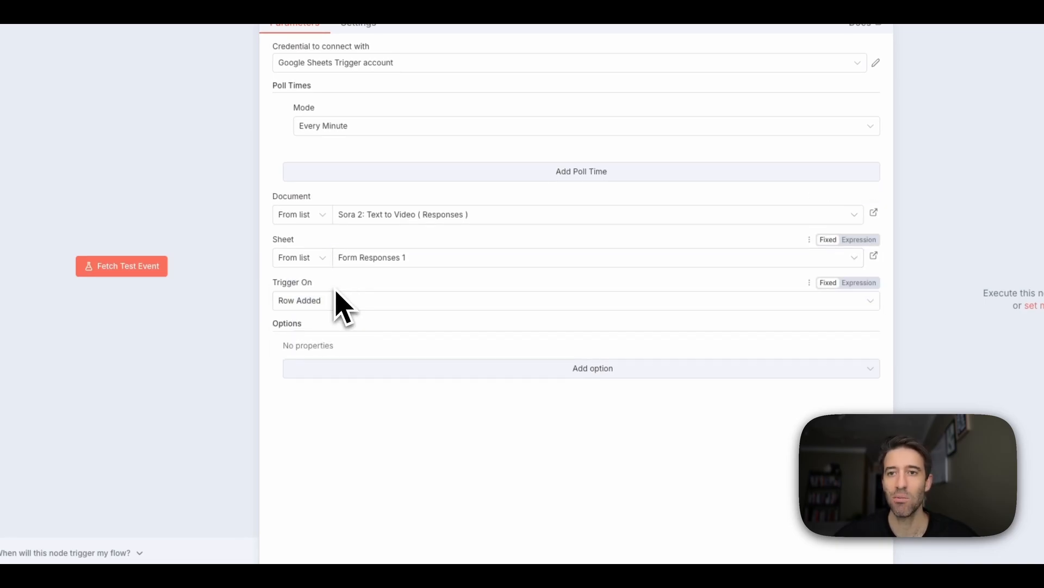
pyautogui.click(374, 300)
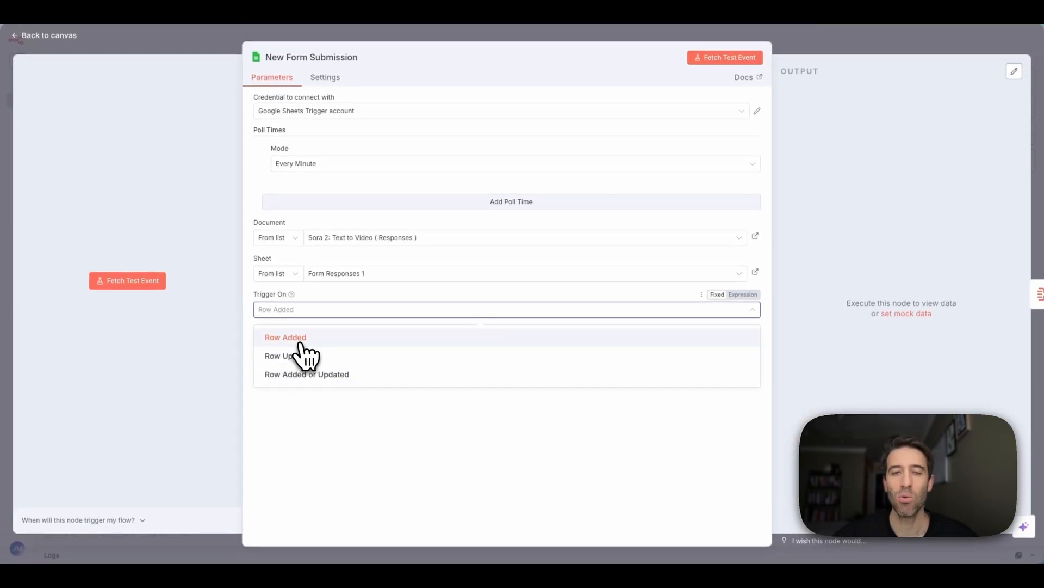
pyautogui.click(301, 343)
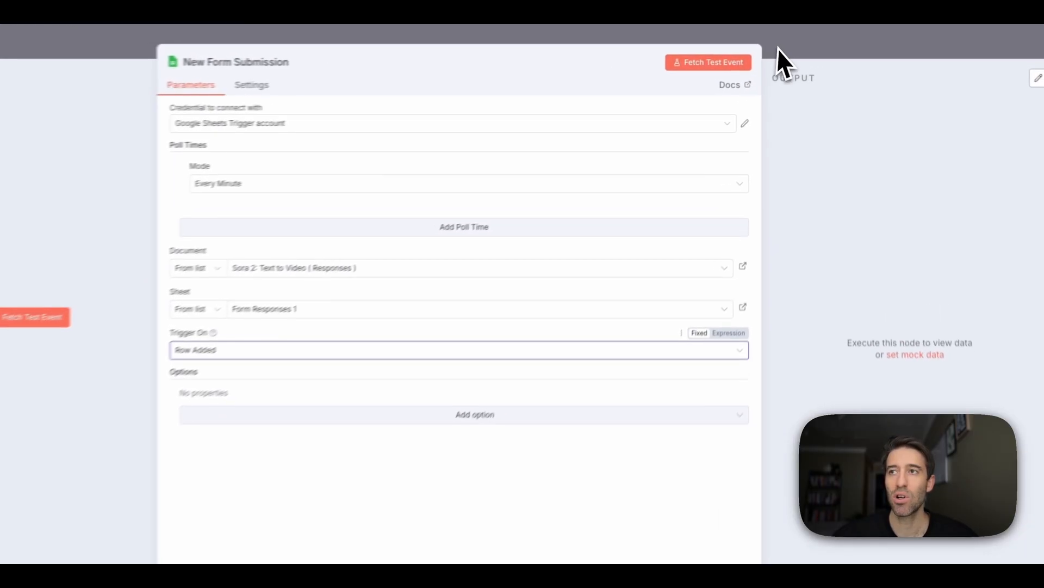
pyautogui.click(782, 46)
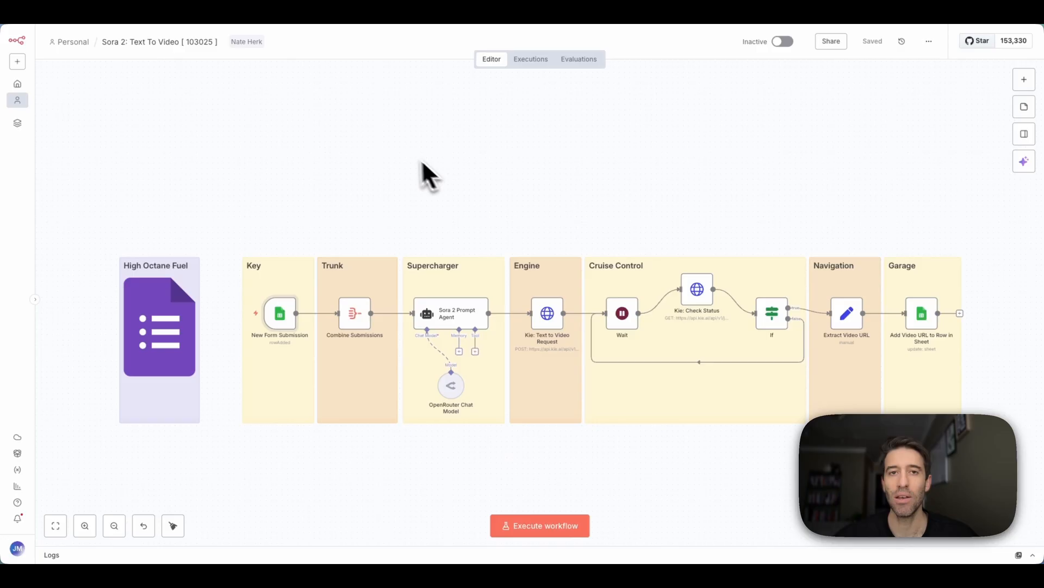
# - Glance at Combine Submissions, then fetch a test event in the New Form Submission trigger
pyautogui.doubleClick(356, 316)
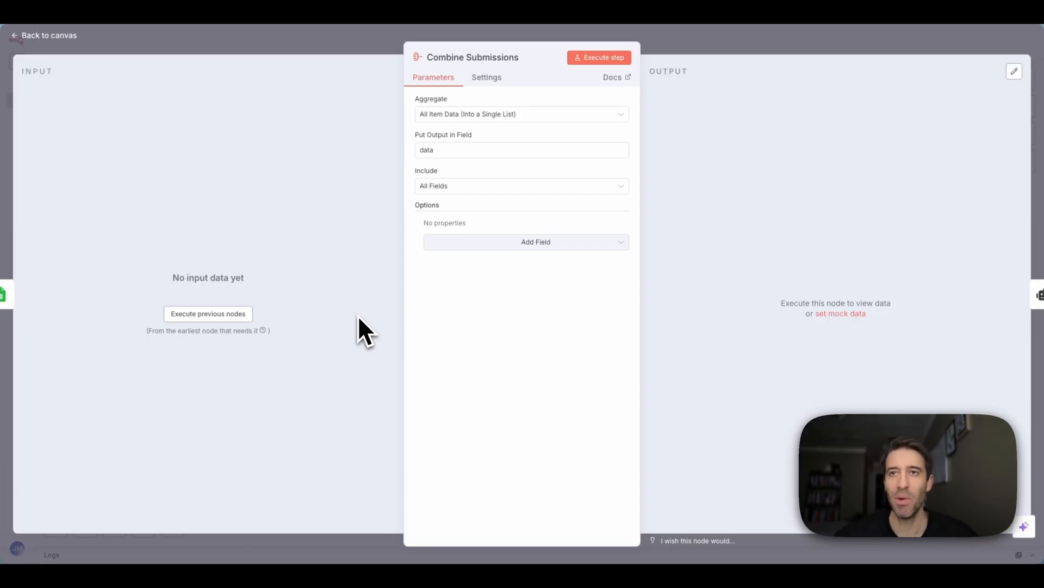
pyautogui.click(304, 40)
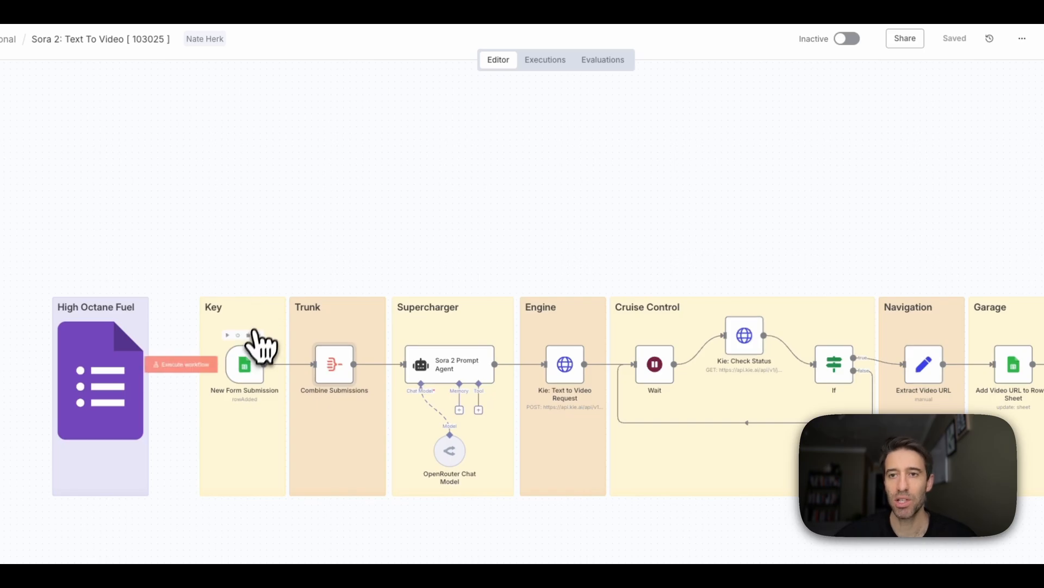
pyautogui.doubleClick(245, 367)
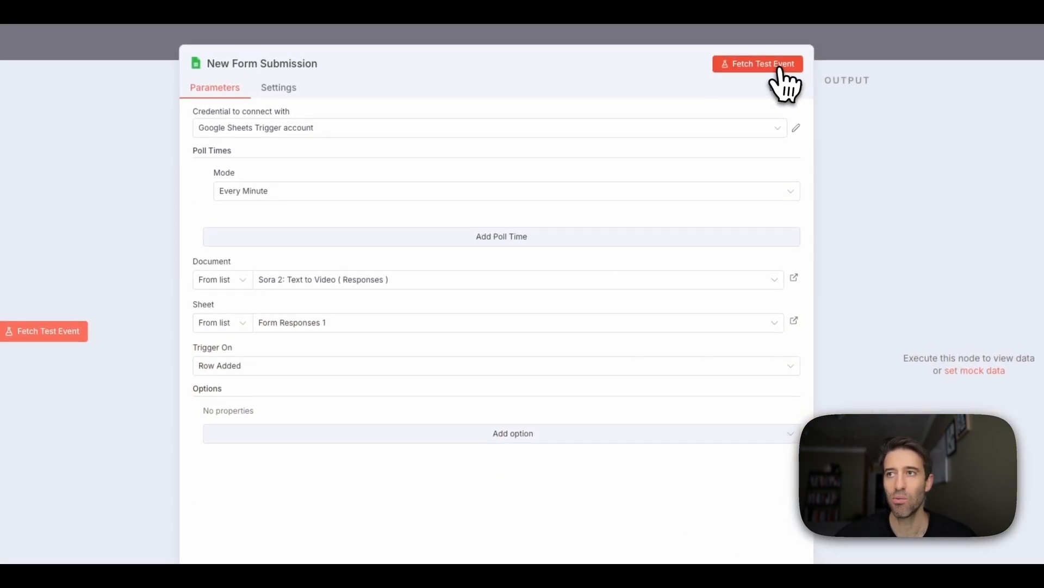
pyautogui.click(797, 58)
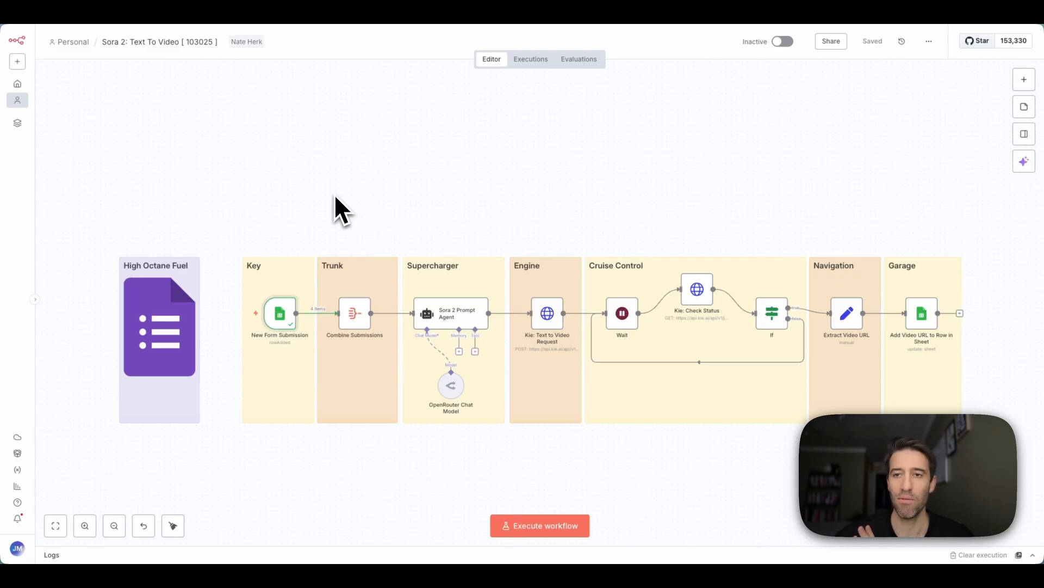
# - Execute Combine Submissions and scroll through its merged output of the four form responses
pyautogui.doubleClick(362, 317)
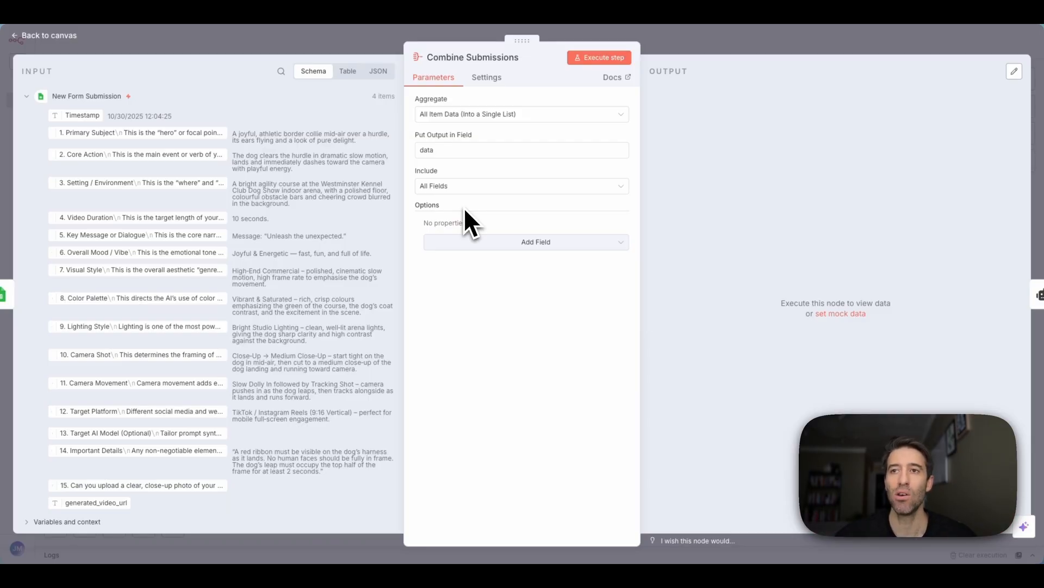
pyautogui.click(599, 58)
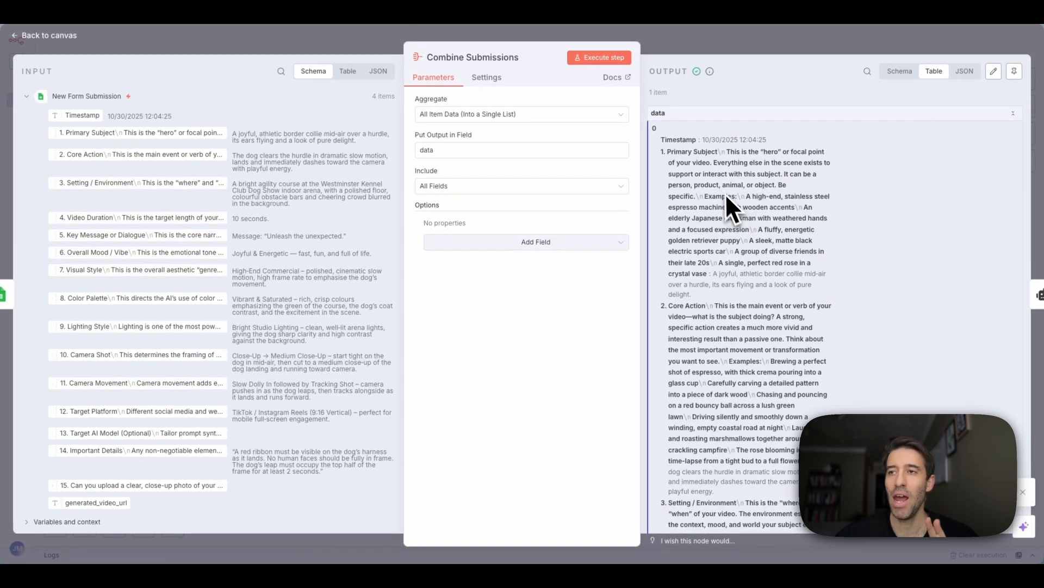
pyautogui.scroll(-3, 663, 117)
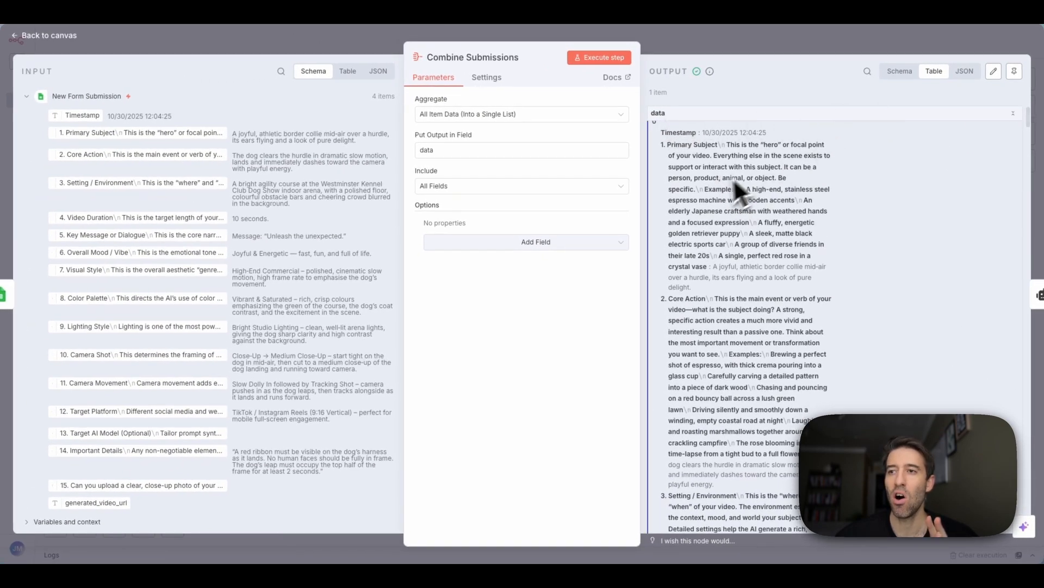
pyautogui.scroll(-15, 670, 228)
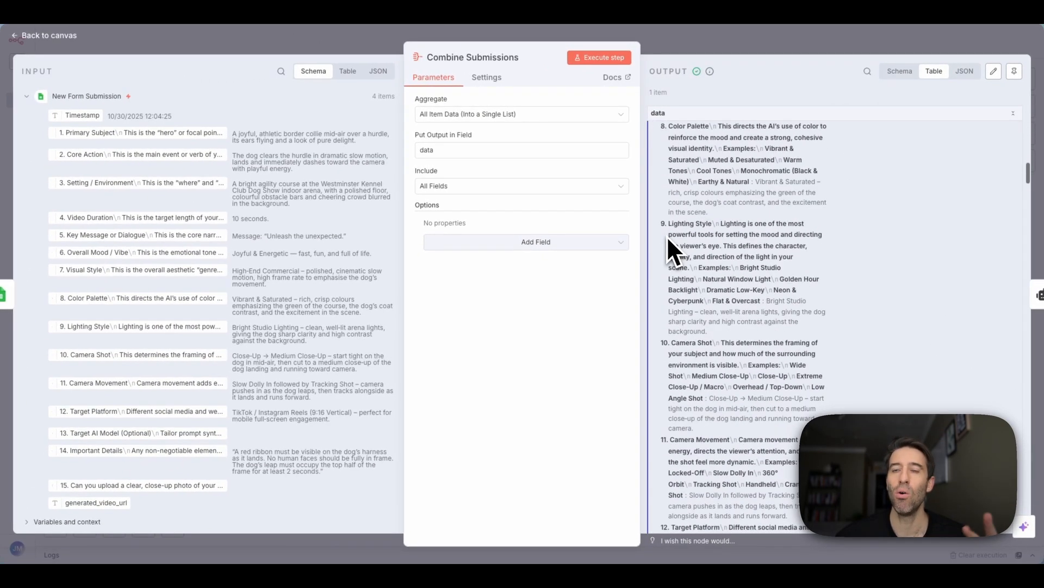
pyautogui.scroll(-20, 668, 240)
pyautogui.scroll(-20, 668, 239)
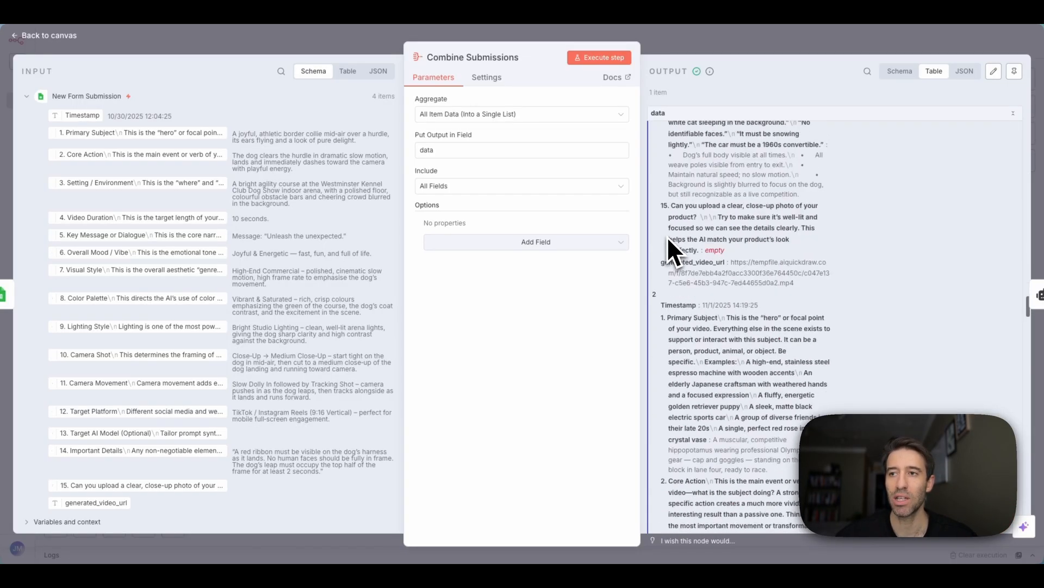
pyautogui.scroll(-8, 668, 239)
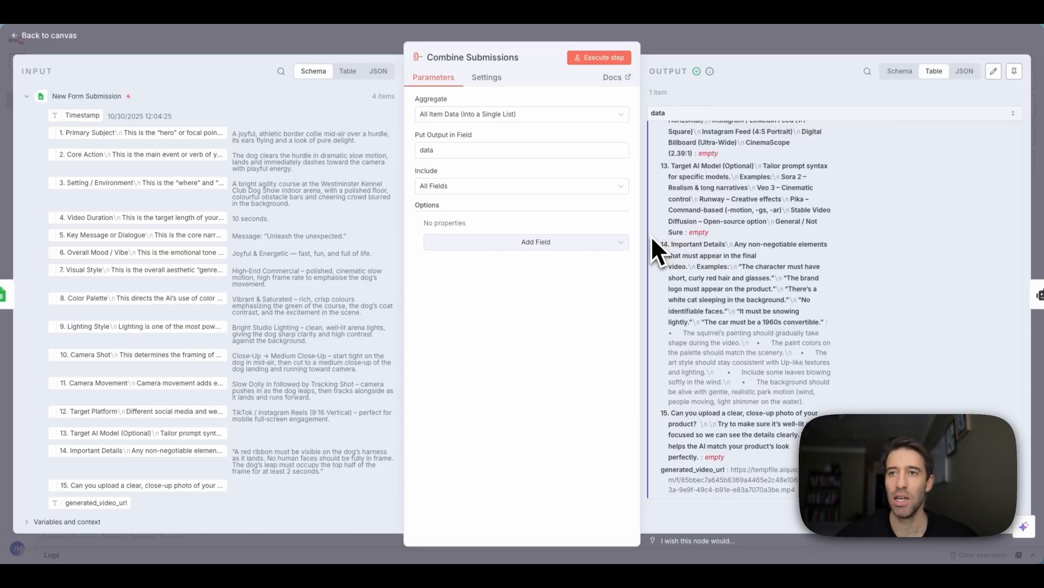
pyautogui.scroll(15, 806, 172)
# - Try the output field name 'test', rerun, then restore it to 'data' and rerun
pyautogui.doubleClick(430, 151)
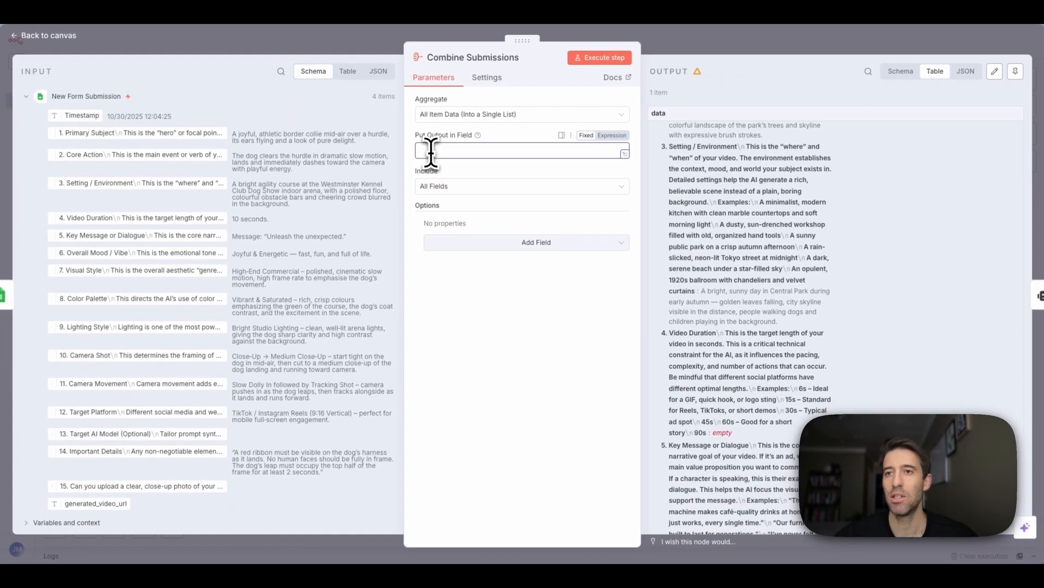
pyautogui.write('test')
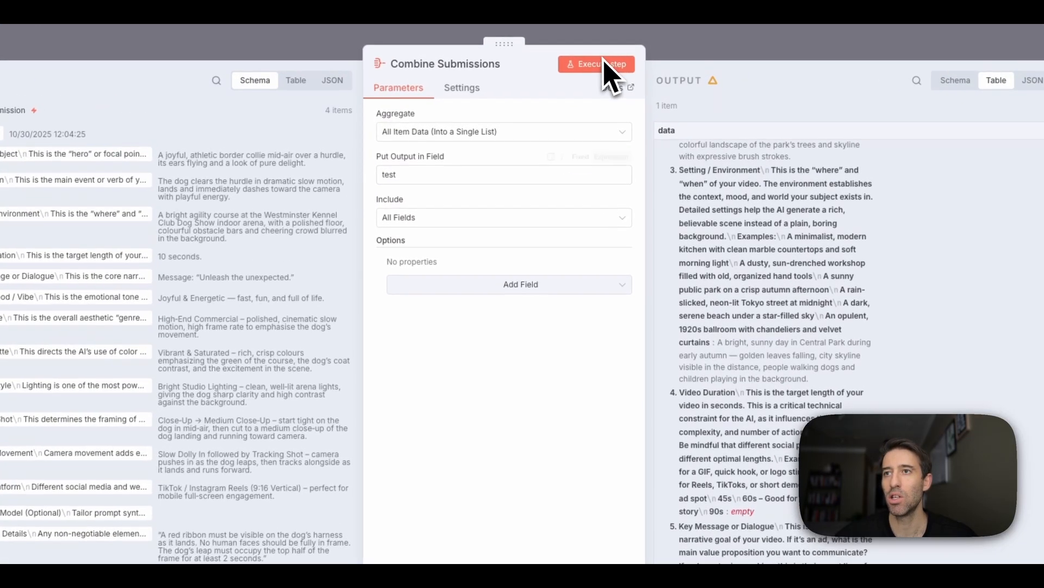
pyautogui.click(602, 58)
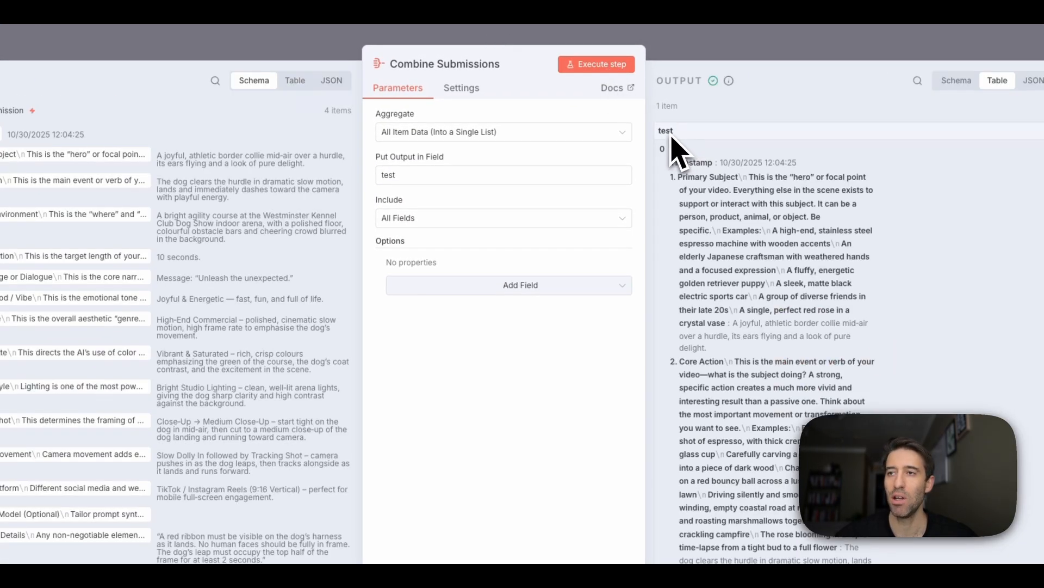
pyautogui.tripleClick(444, 175)
pyautogui.write('data')
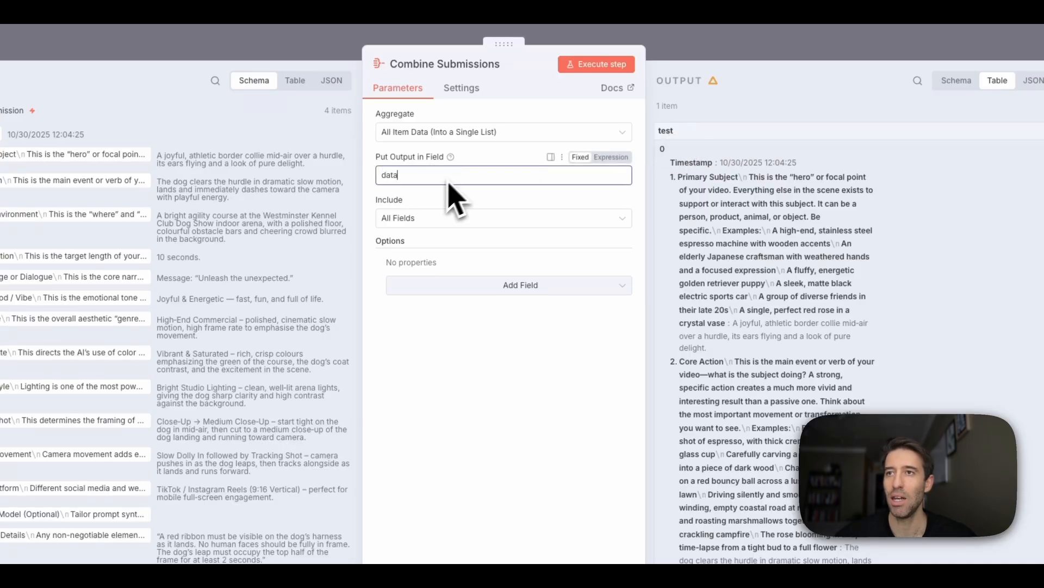
pyautogui.click(591, 72)
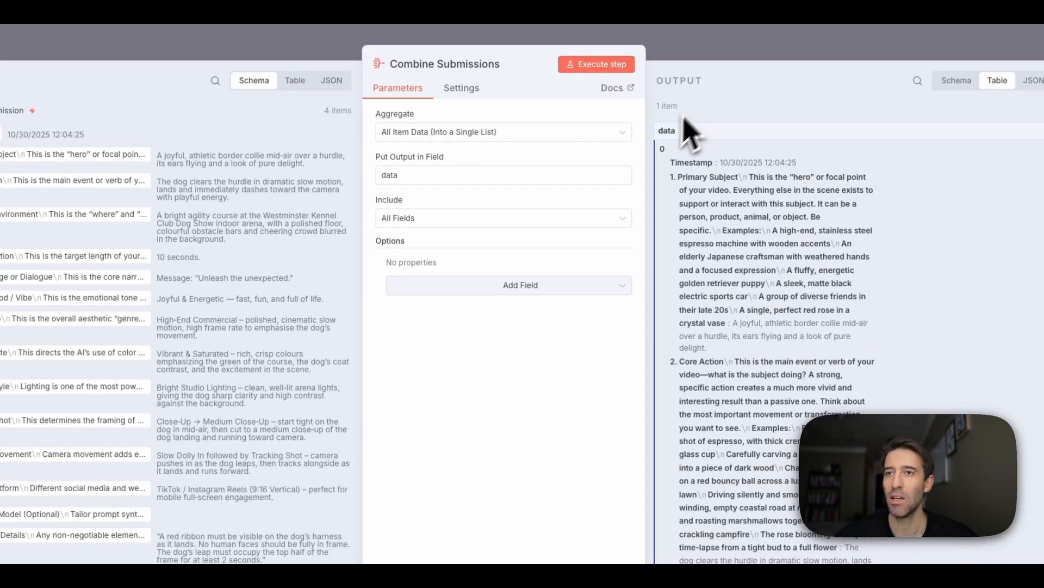
# - Keep all fields included, run the combine step again and return to the canvas
pyautogui.click(549, 219)
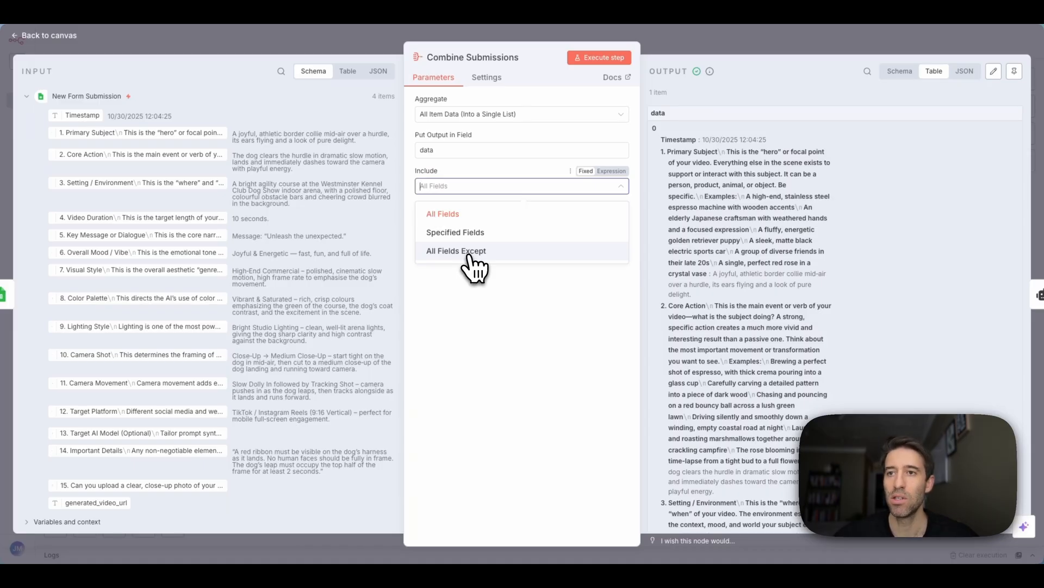
pyautogui.click(461, 213)
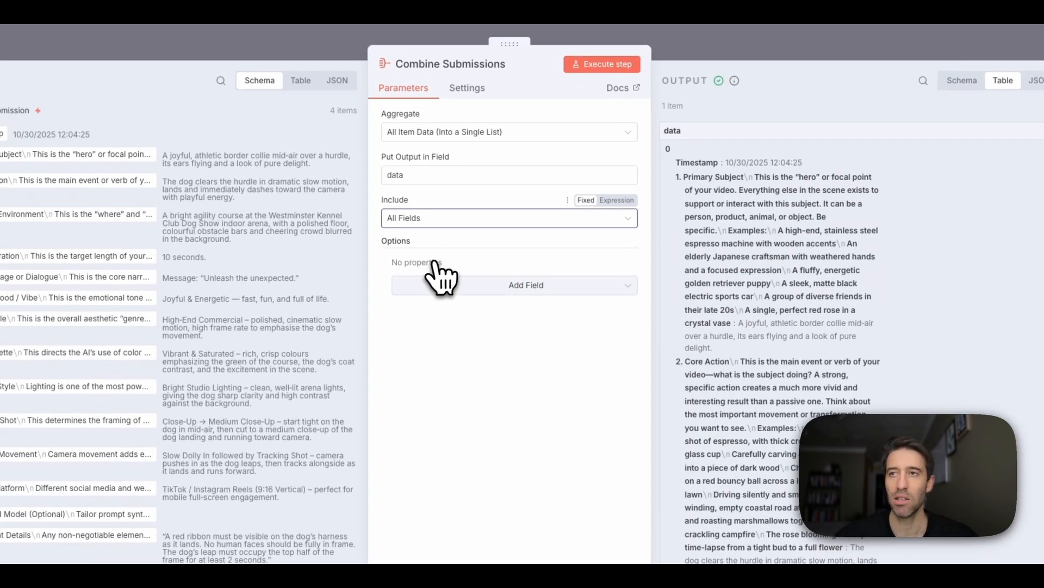
pyautogui.click(583, 82)
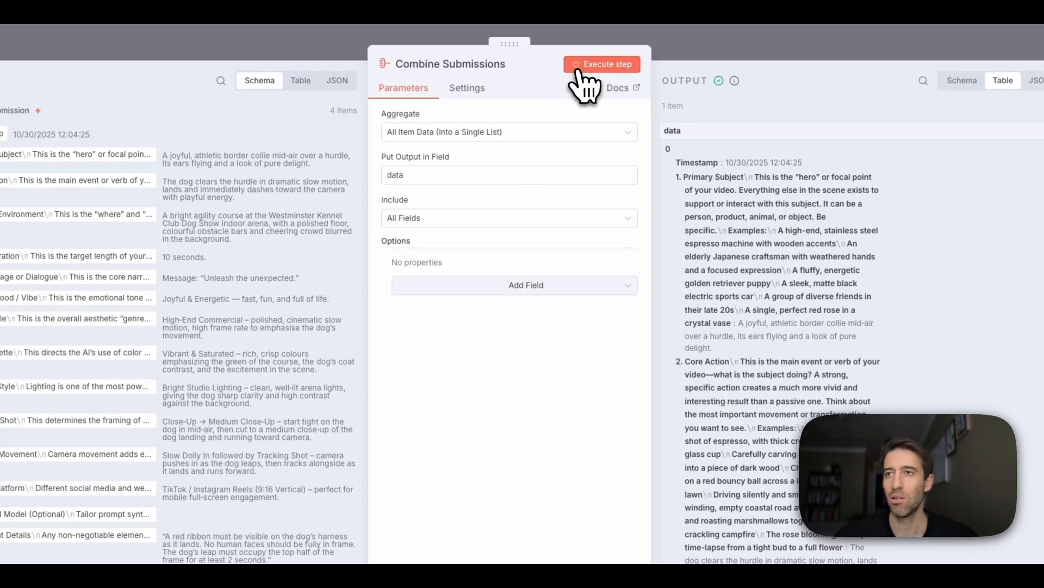
pyautogui.click(671, 55)
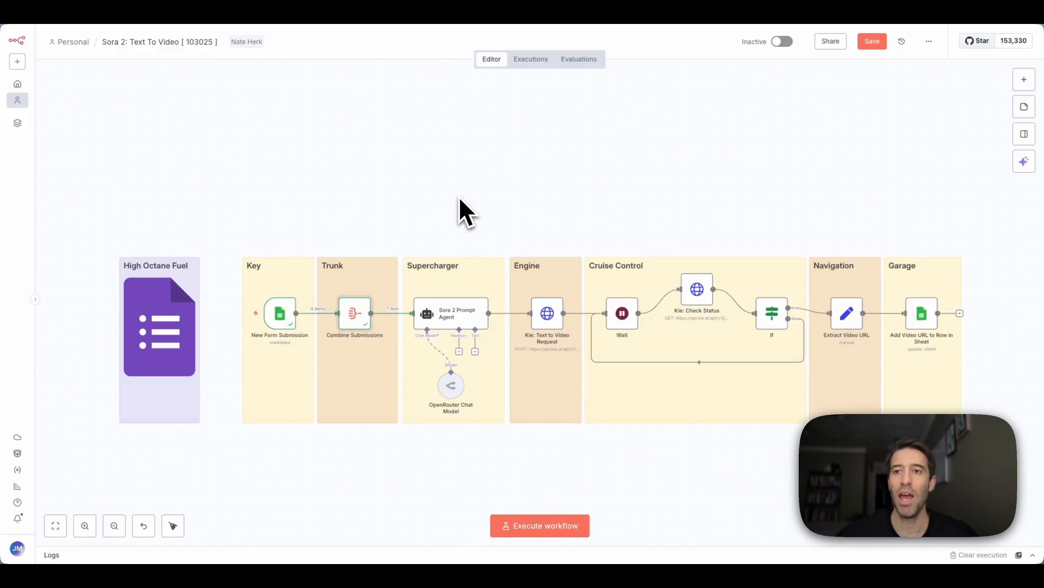
# - Open the Sora 2 Prompt Agent node to view its user prompt and system message
pyautogui.doubleClick(452, 314)
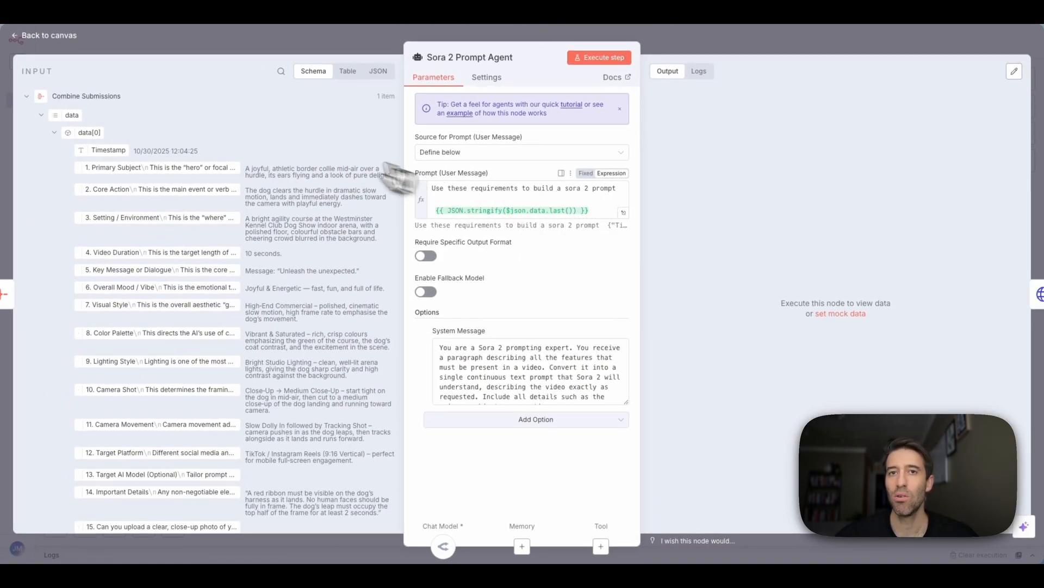
# - Set the agent's prompt to {{ JSON.stringify($json.data.last()) }}
pyautogui.click(77, 115)
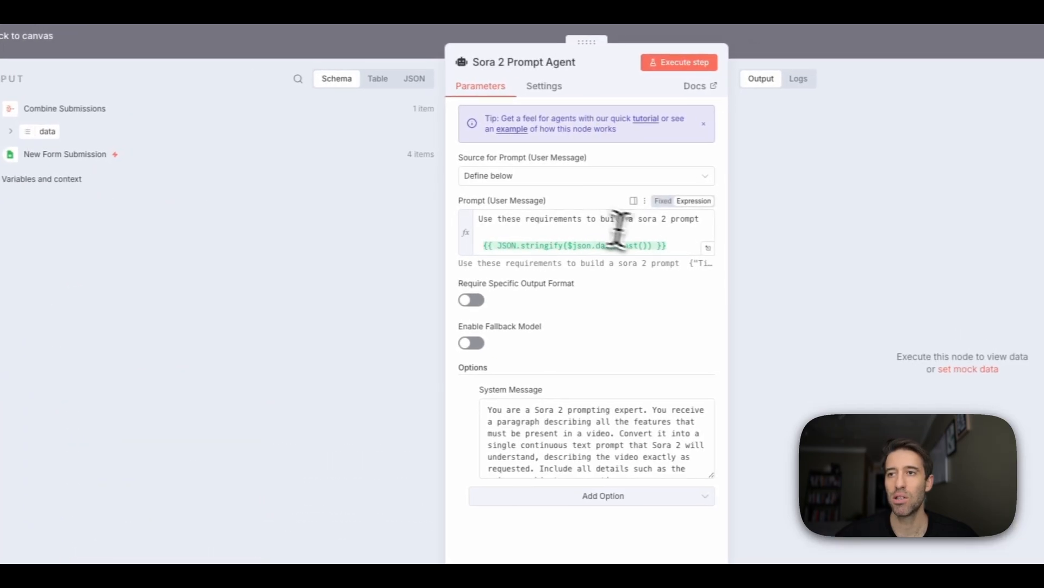
pyautogui.click(672, 244)
pyautogui.tripleClick(665, 245)
pyautogui.hotkey('ctrl', 'c')
pyautogui.press('BackSpace')
pyautogui.moveTo(77, 133); pyautogui.dragTo(532, 248)
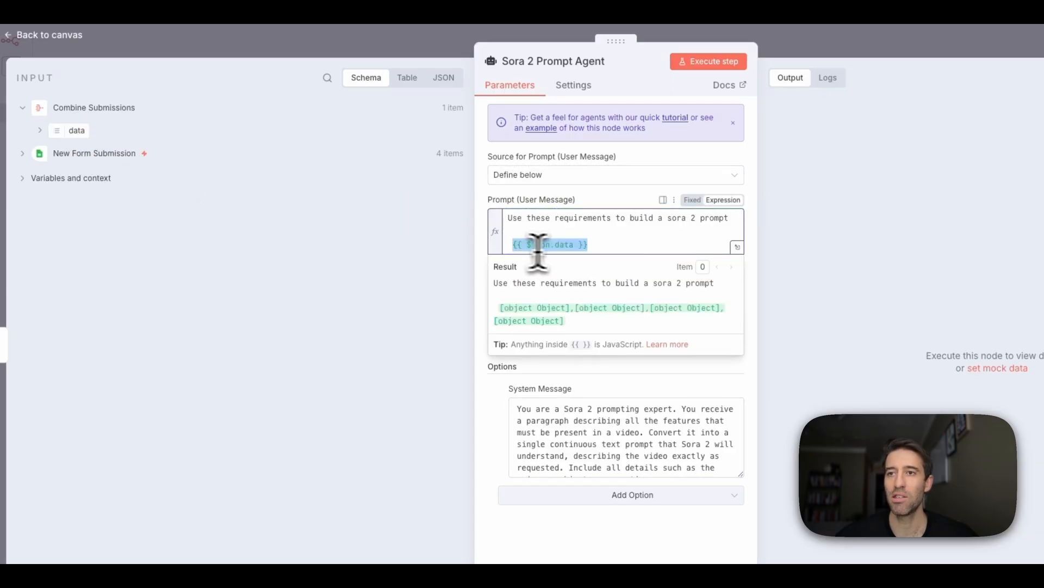
pyautogui.tripleClick(507, 228)
pyautogui.press('BackSpace')
pyautogui.hotkey('ctrl', 'v')
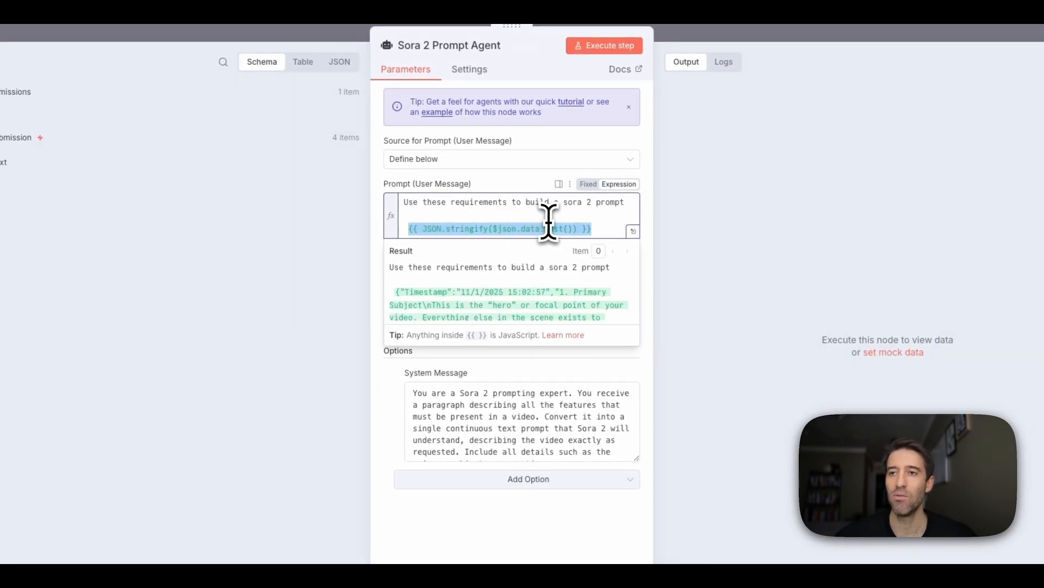
pyautogui.click(594, 216)
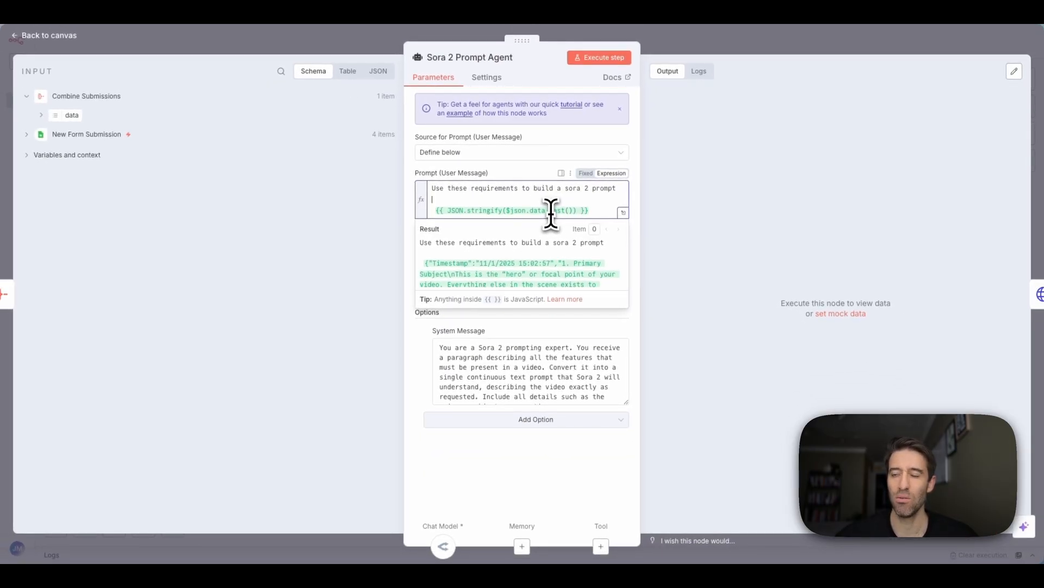
pyautogui.click(675, 216)
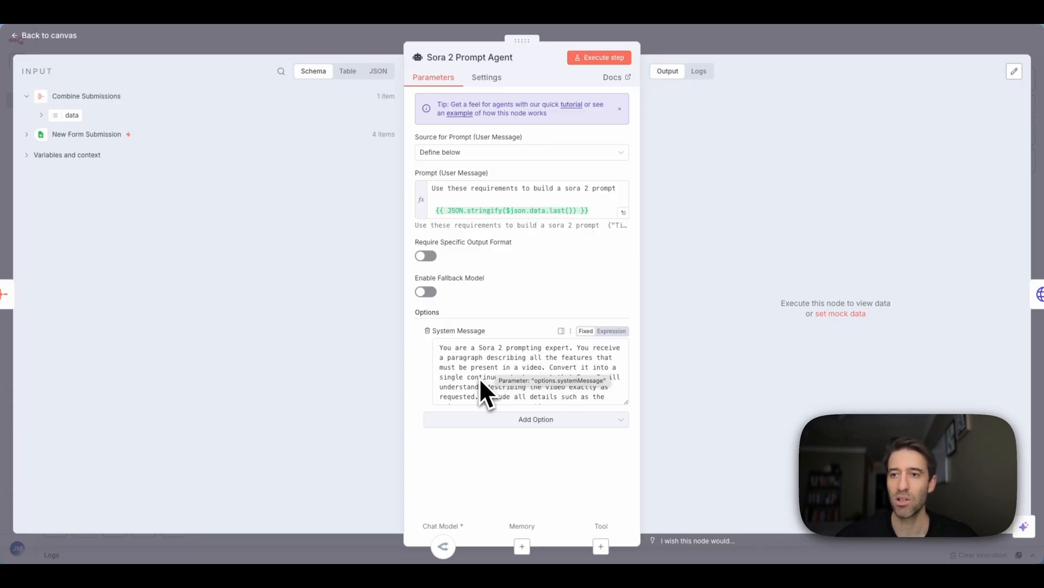
# - Scroll through the System Message, then return to the workflow canvas
pyautogui.scroll(-3, 480, 381)
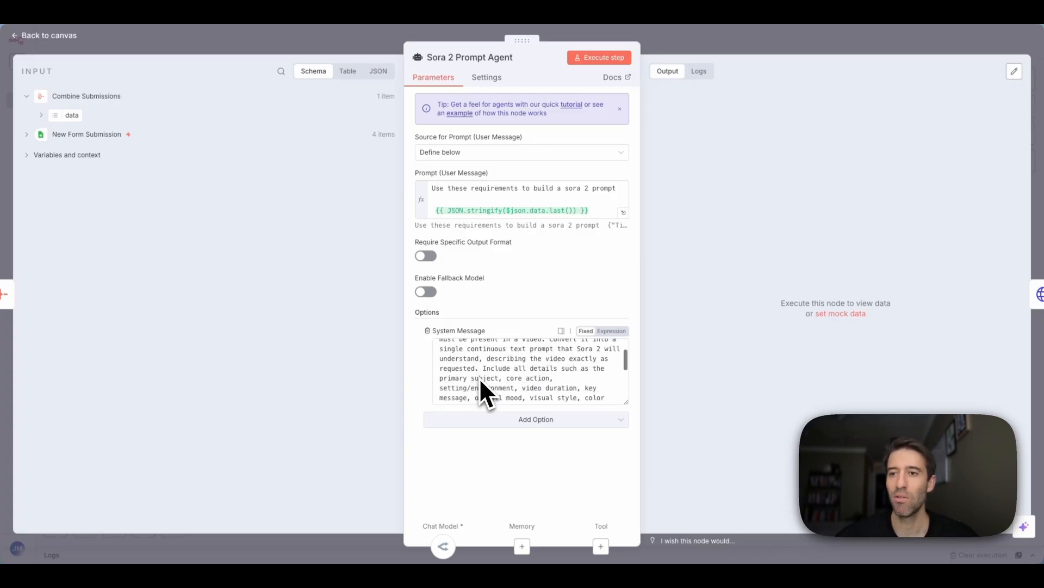
pyautogui.scroll(-5, 480, 381)
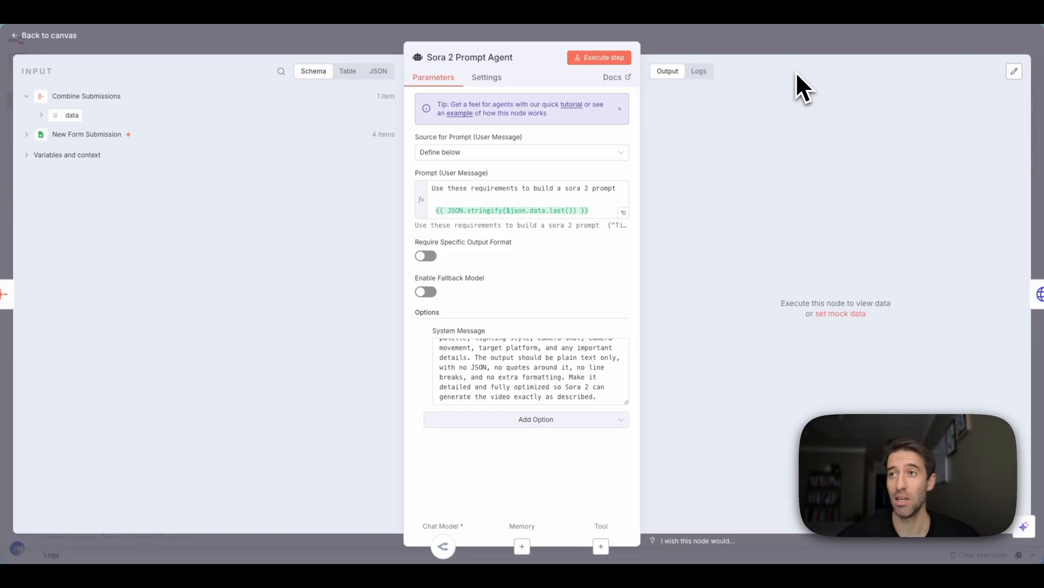
pyautogui.click(800, 39)
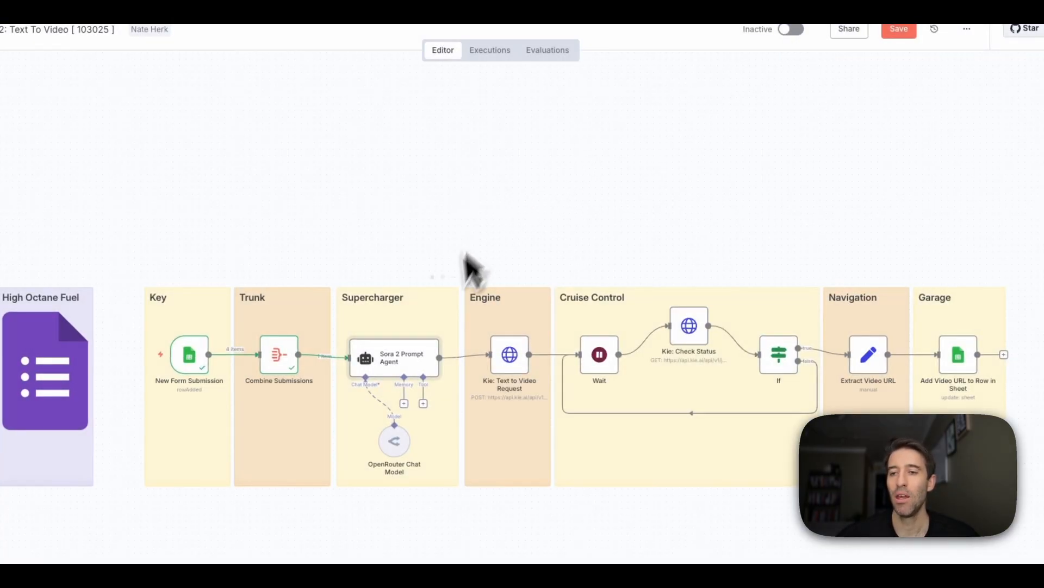
# - Open the OpenRouter Chat Model node to check its credential and openai/gpt-4o-mini model
pyautogui.doubleClick(466, 375)
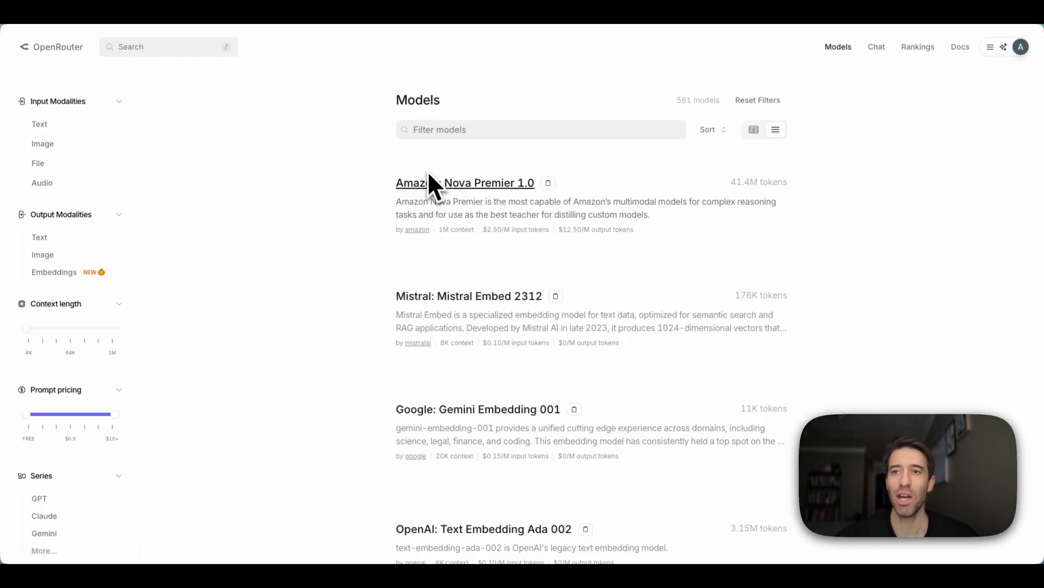
# - Scroll through the OpenRouter Models catalogue and back toward the top
pyautogui.scroll(-7, 432, 178)
pyautogui.scroll(-20, 444, 259)
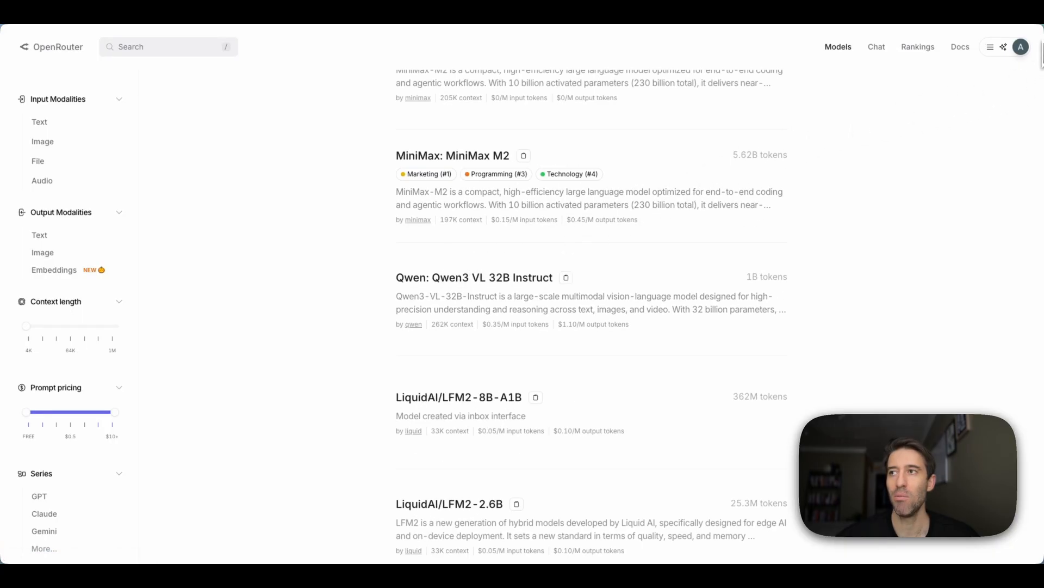
pyautogui.scroll(-20, 1040, 54)
pyautogui.scroll(-15, 1040, 54)
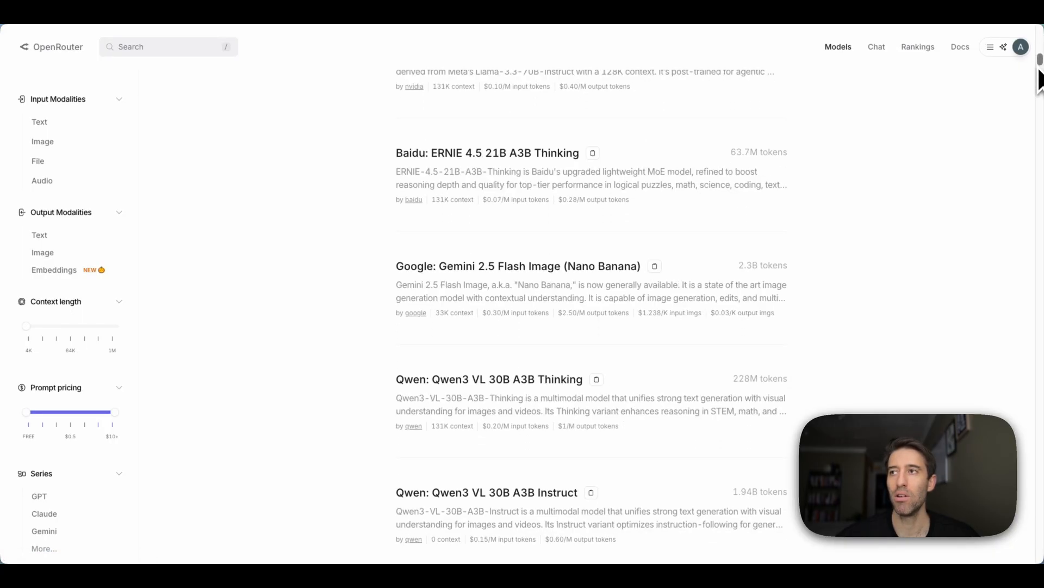
pyautogui.scroll(-20, 595, 204)
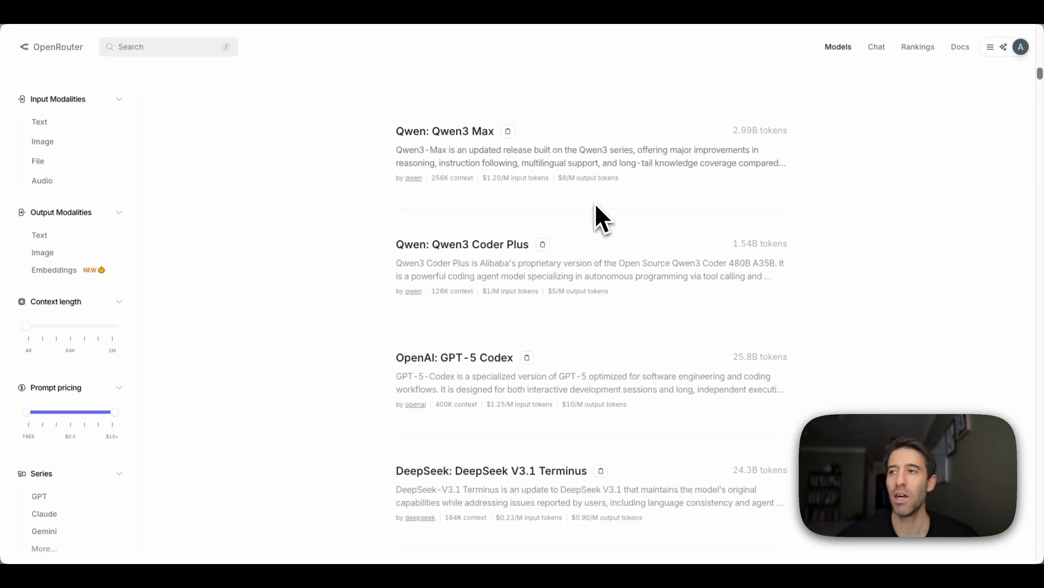
pyautogui.scroll(20, 594, 204)
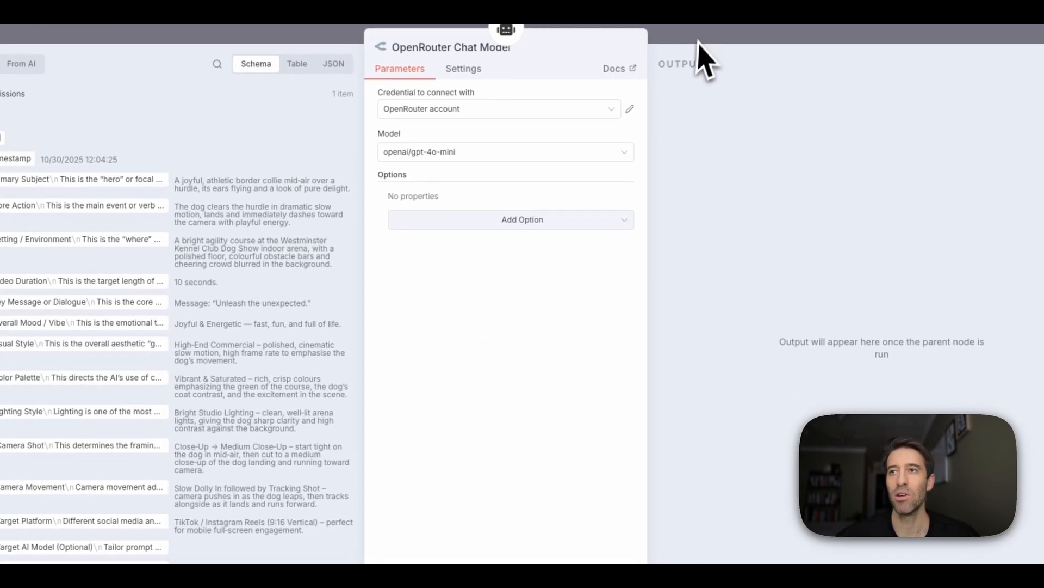
# - Execute the Sora 2 Prompt Agent and inspect its cartoon squirrel Central Park video prompt
pyautogui.click(780, 49)
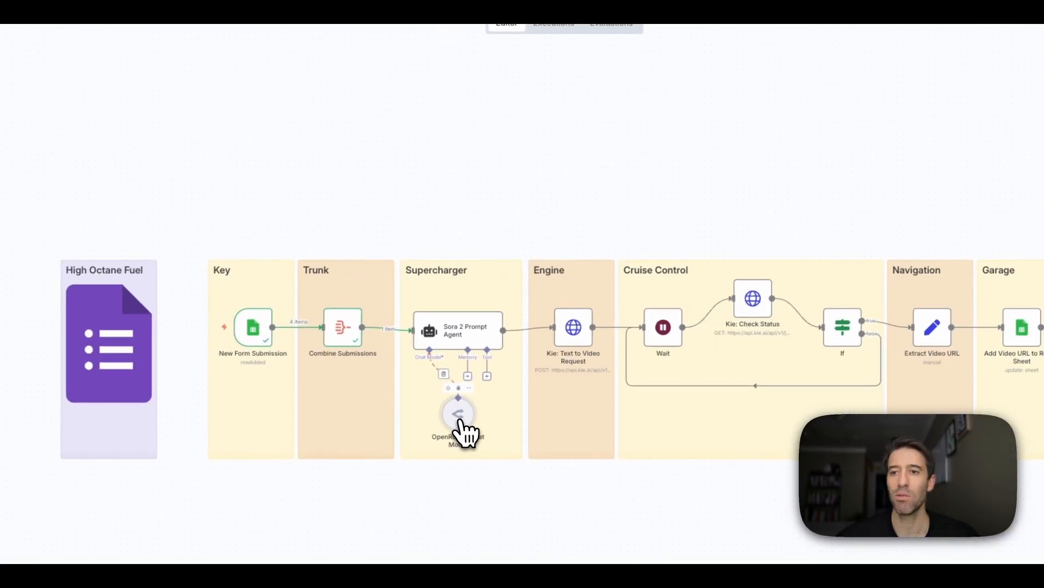
pyautogui.doubleClick(460, 420)
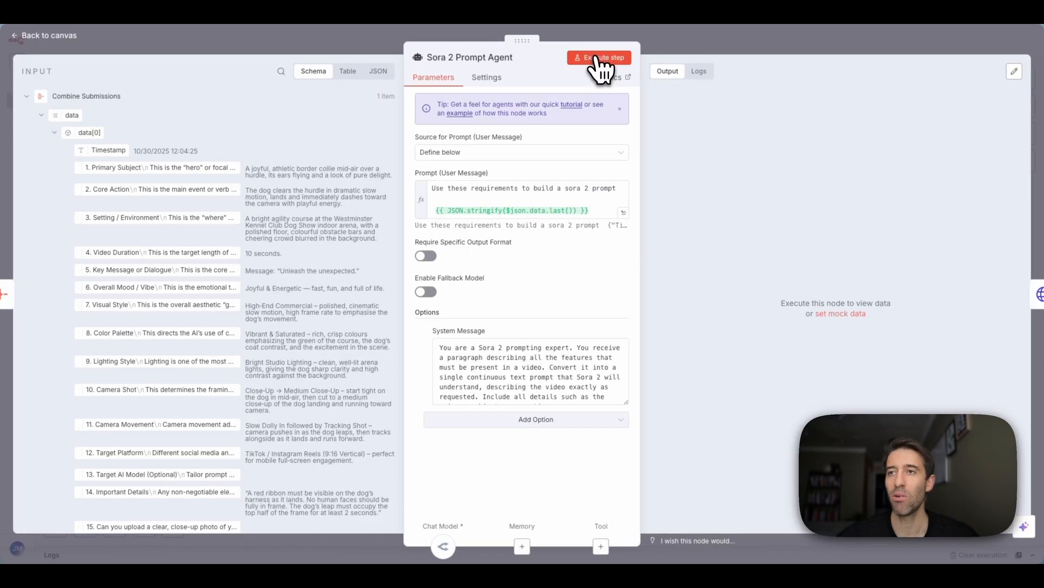
pyautogui.click(593, 58)
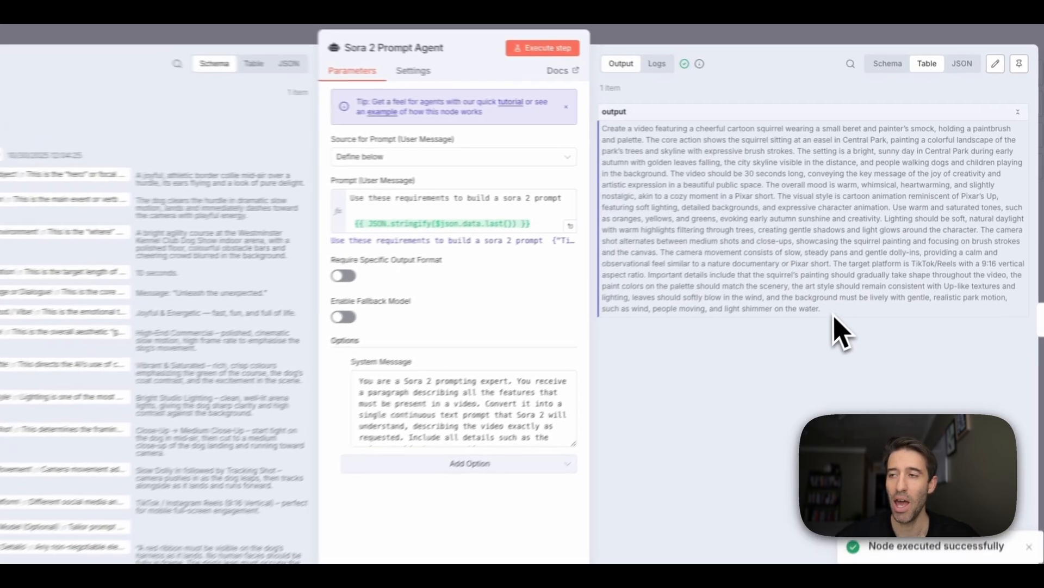
pyautogui.moveTo(844, 288); pyautogui.dragTo(583, 131)
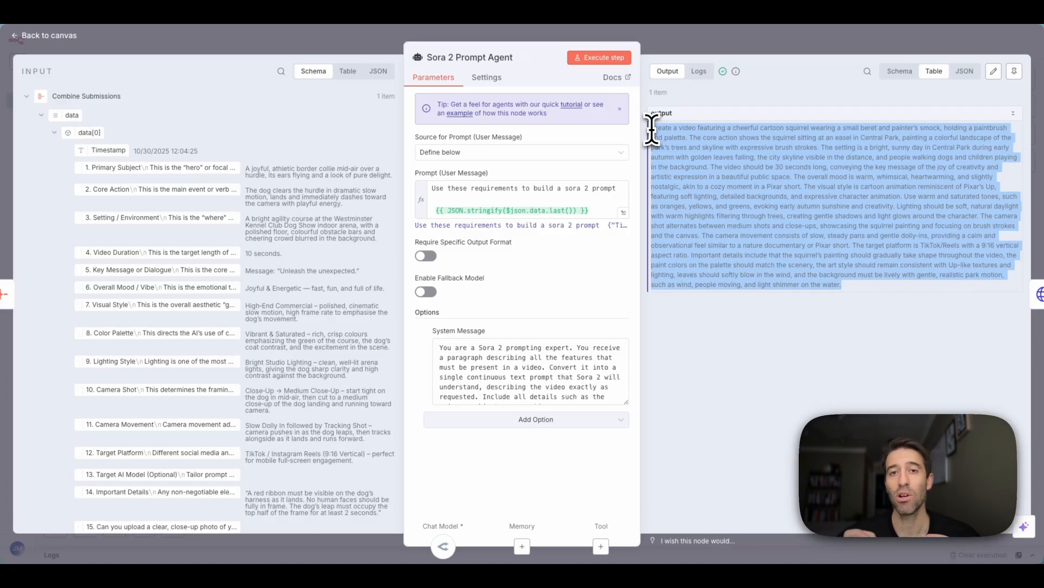
pyautogui.click(758, 47)
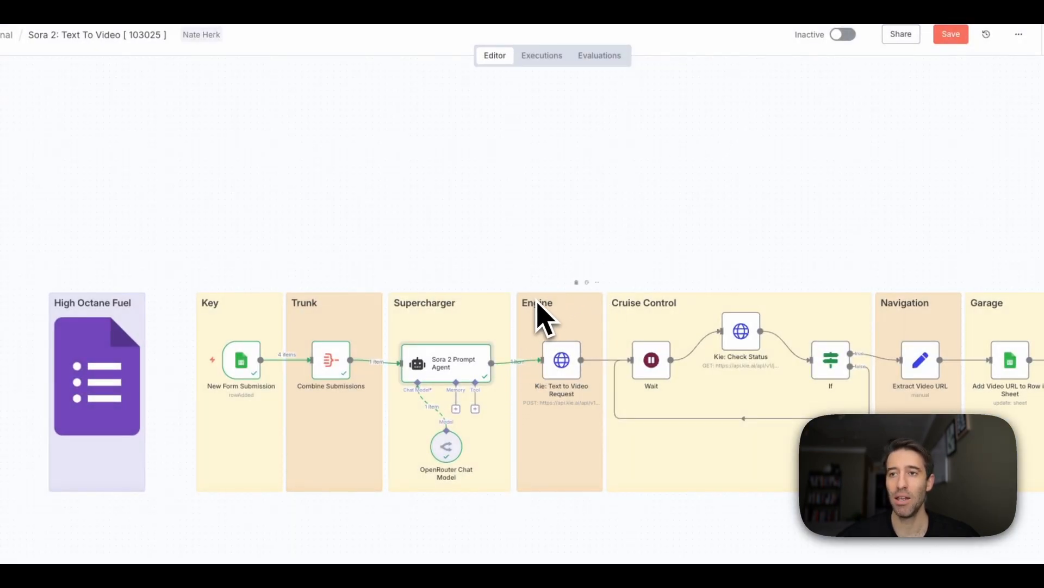
# - Inspect the Kie: Text to Video Request node's POST to createTask with a sora-2-text-to-video body
pyautogui.doubleClick(562, 365)
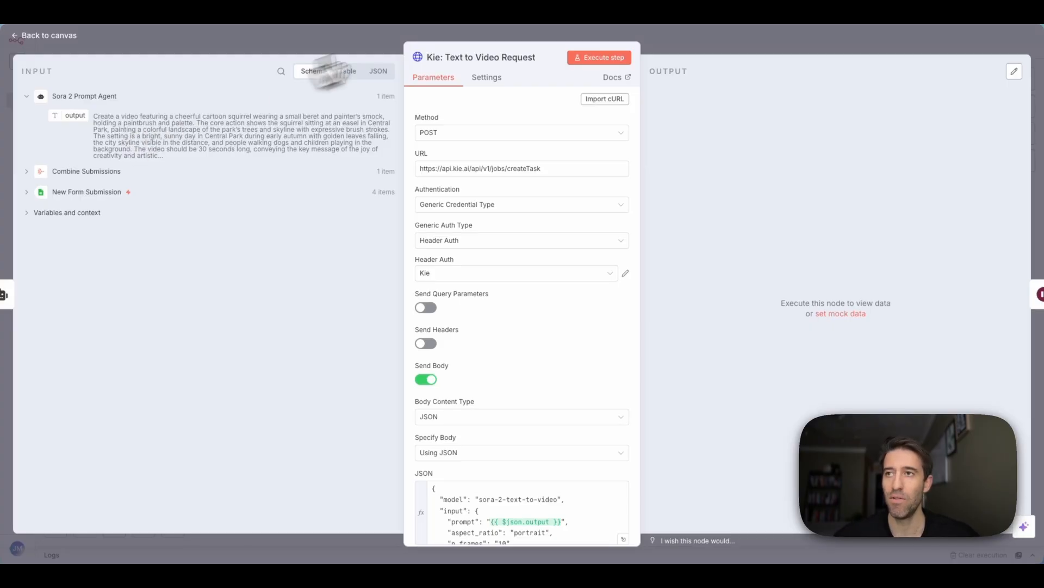
pyautogui.click(630, 37)
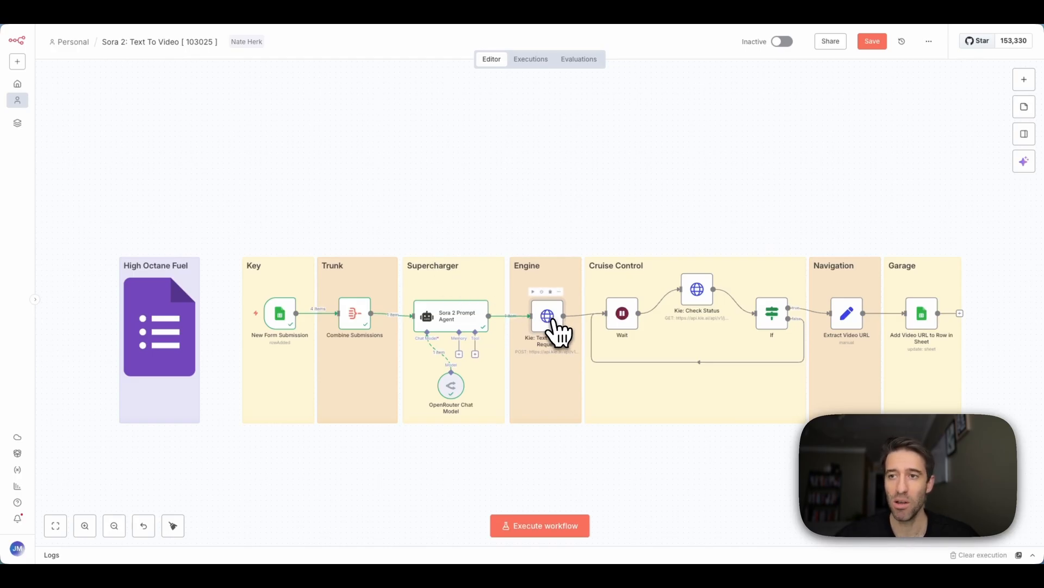
pyautogui.doubleClick(551, 321)
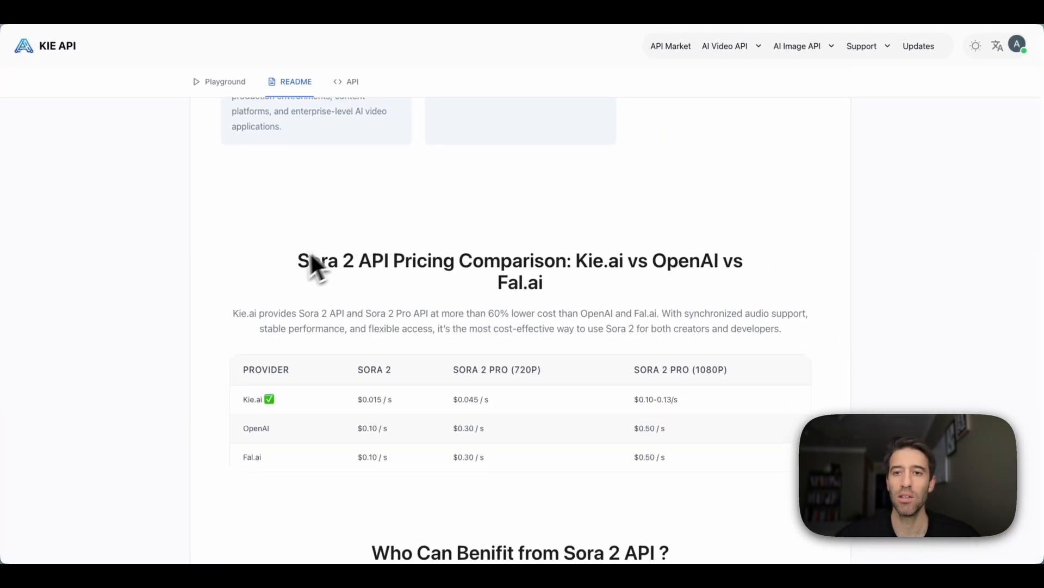
# - Scroll through the Kie.ai Sora 2 Text To Video page
pyautogui.scroll(-1, 259, 261)
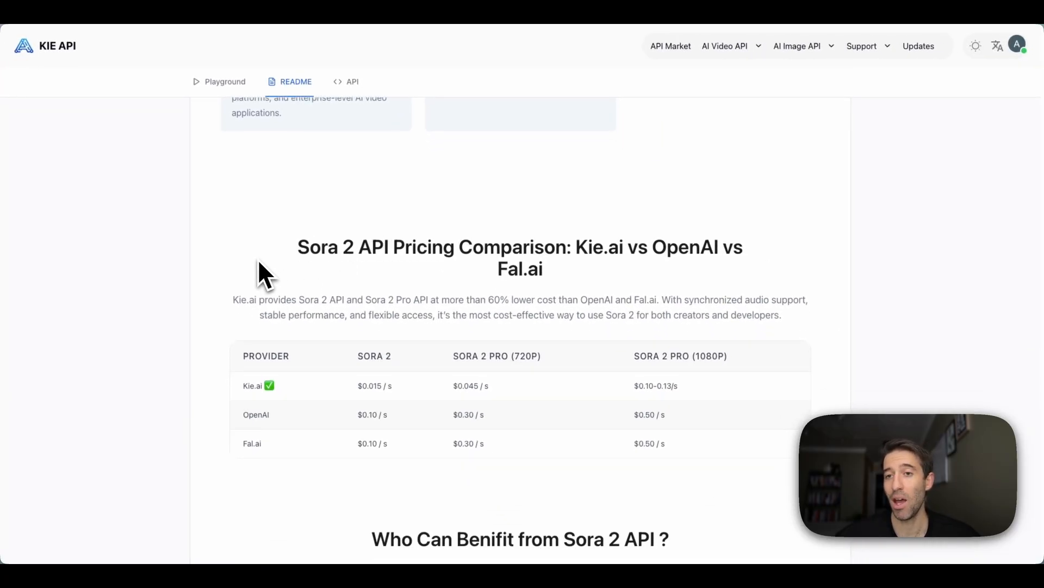
pyautogui.scroll(-2, 258, 260)
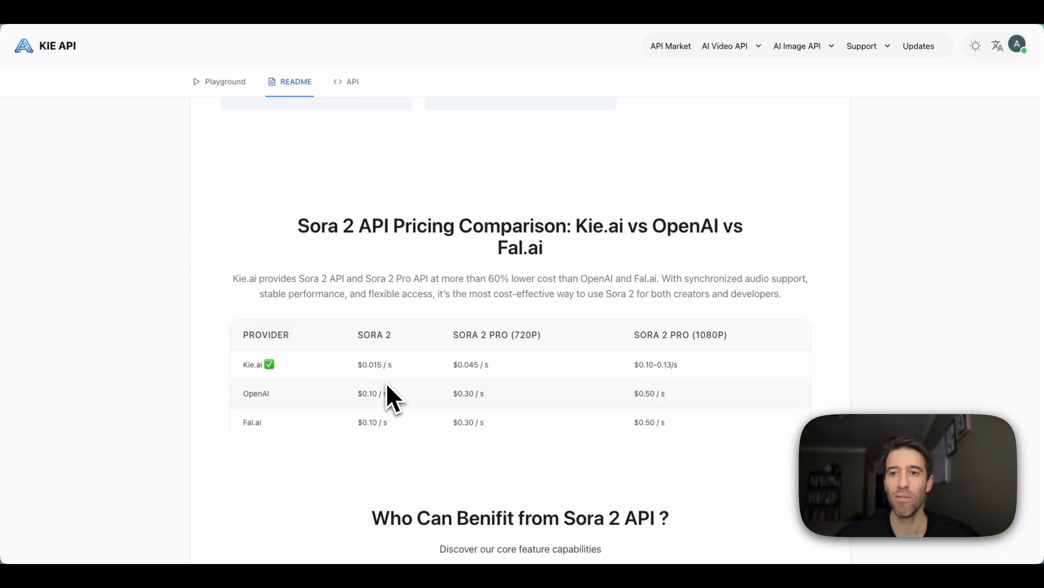
pyautogui.scroll(-1, 385, 382)
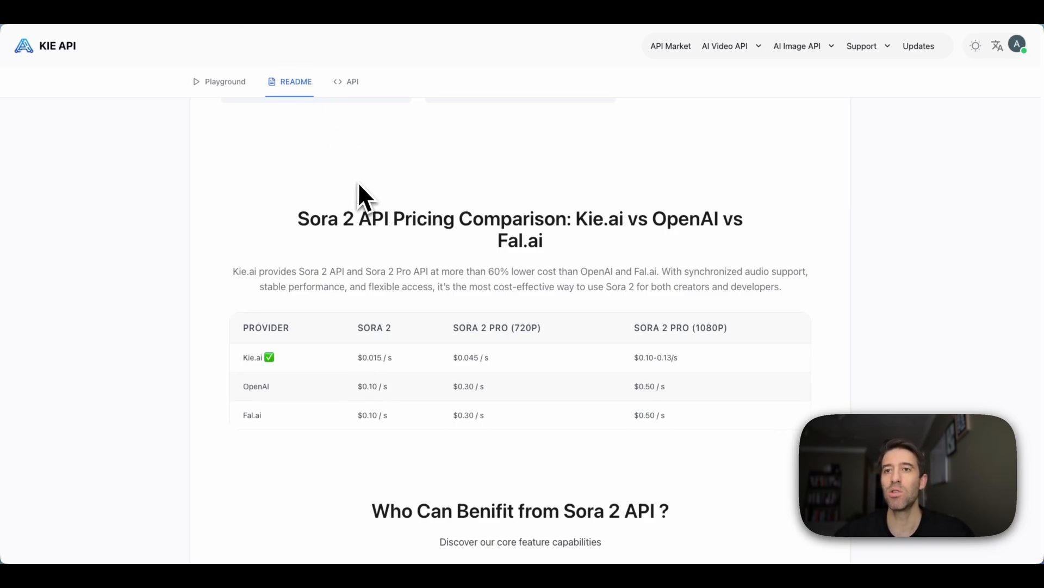
pyautogui.scroll(-10, 357, 187)
pyautogui.scroll(2, 354, 203)
pyautogui.scroll(5, 355, 204)
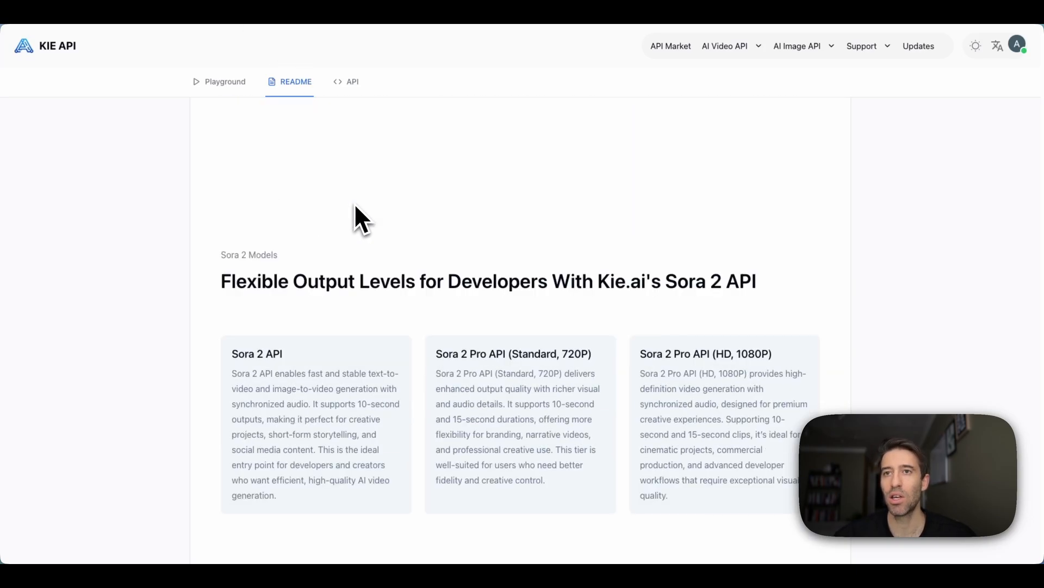
# - Show the Sora 2 Text To Video Create Task API reference
pyautogui.click(346, 82)
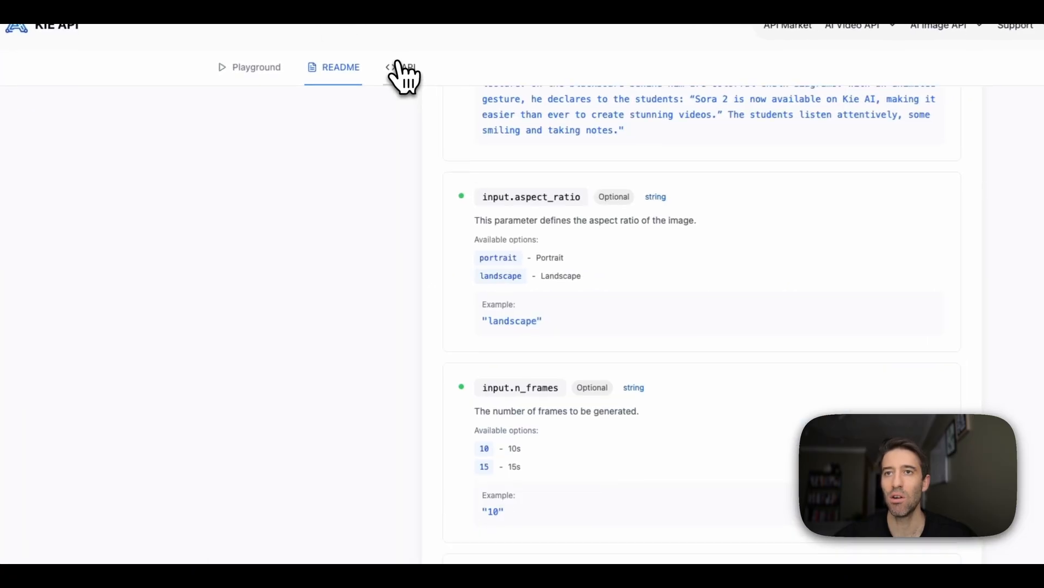
pyautogui.scroll(10, 406, 84)
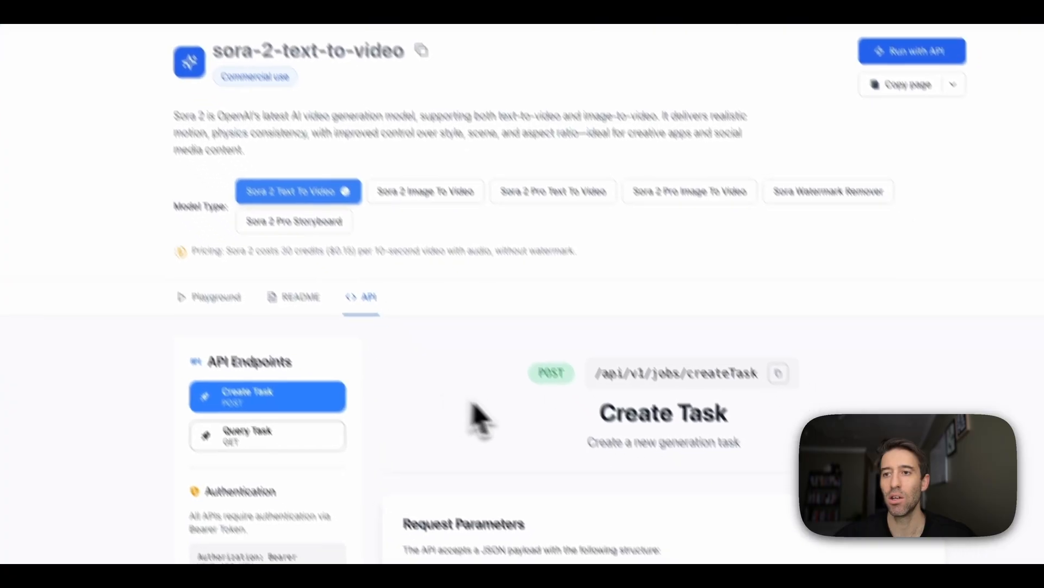
pyautogui.scroll(-5, 476, 463)
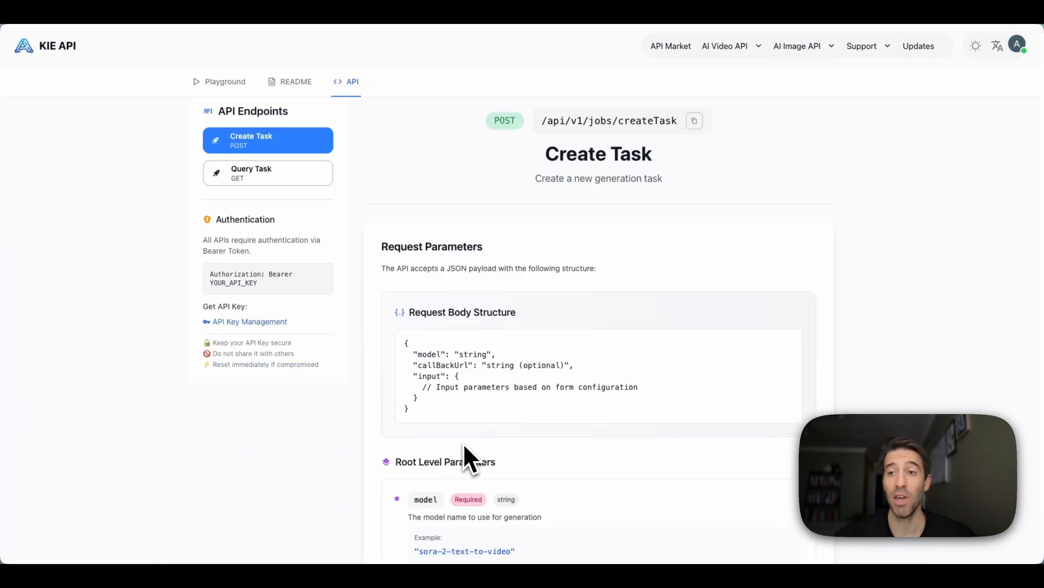
pyautogui.scroll(-1, 448, 429)
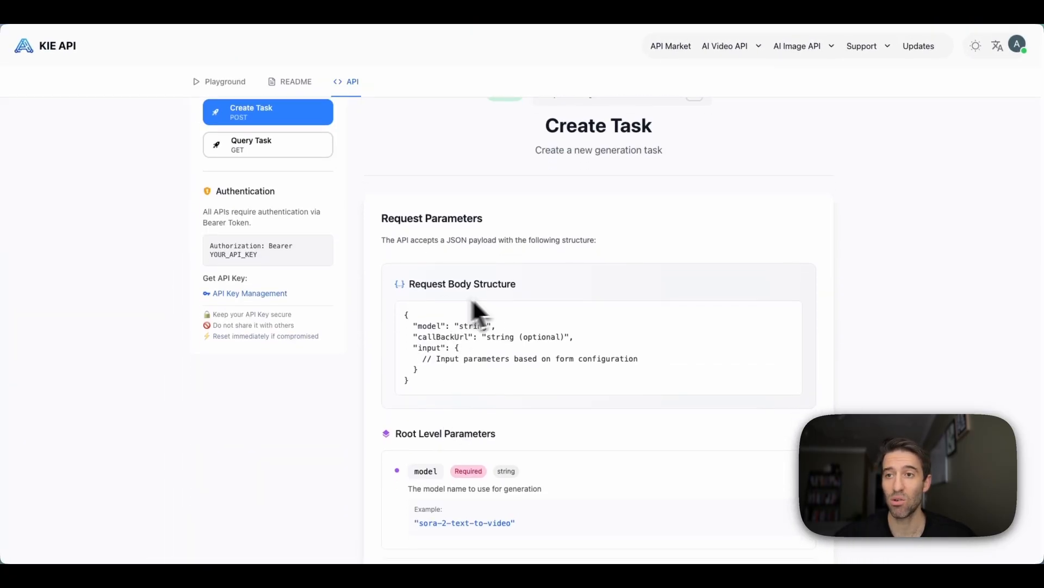
# - Select the request body structure JSON, review its parameters, and set the node method to POST
pyautogui.moveTo(428, 383); pyautogui.dragTo(401, 317)
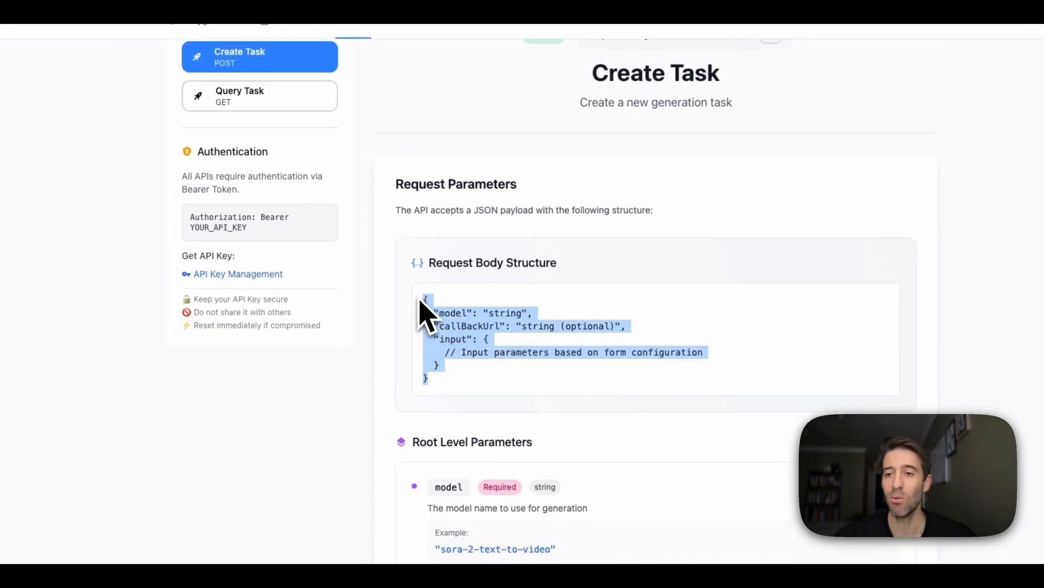
pyautogui.scroll(-6, 401, 378)
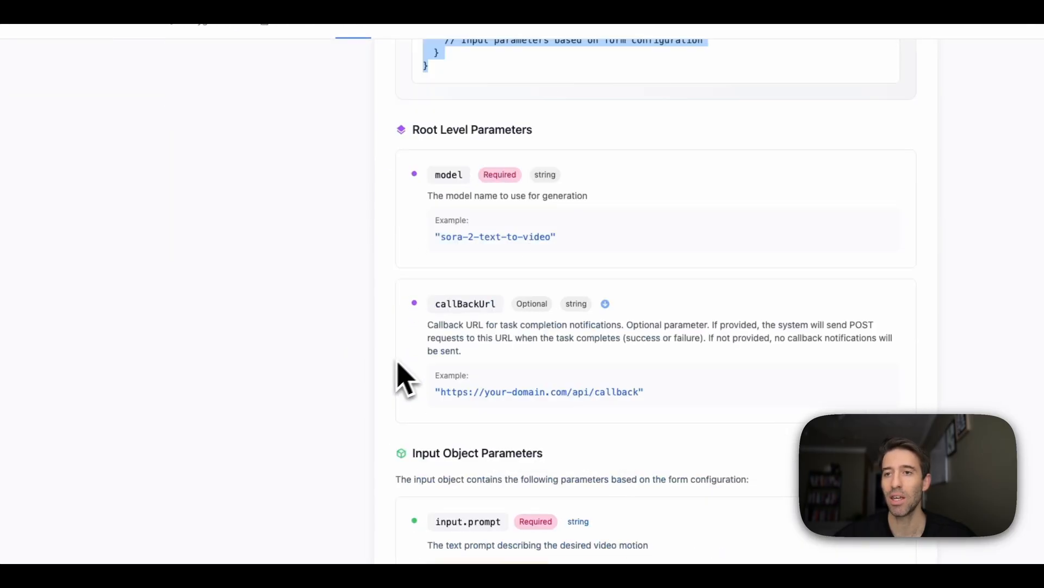
pyautogui.scroll(-5, 473, 359)
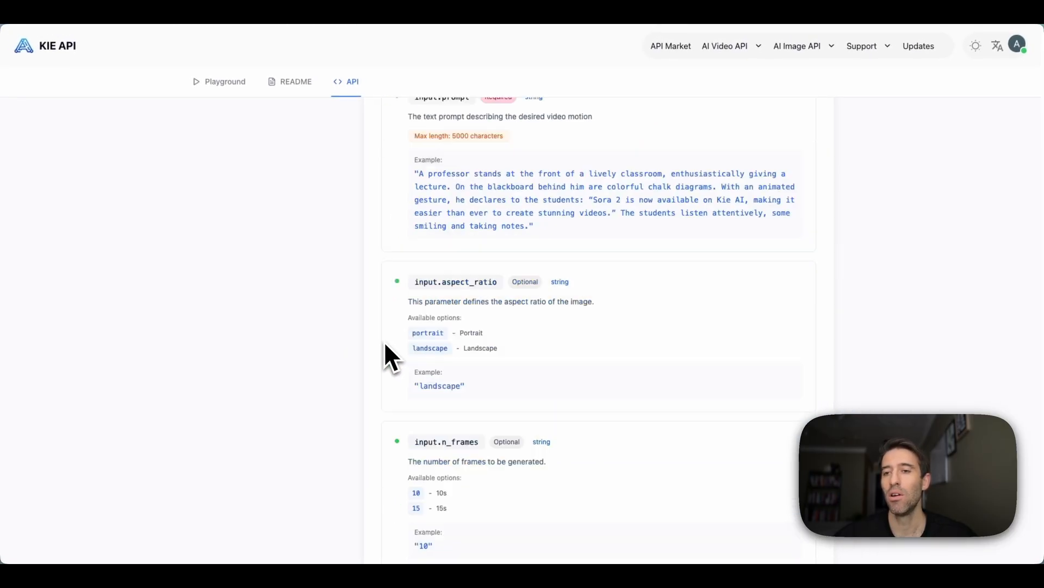
pyautogui.scroll(-7, 385, 345)
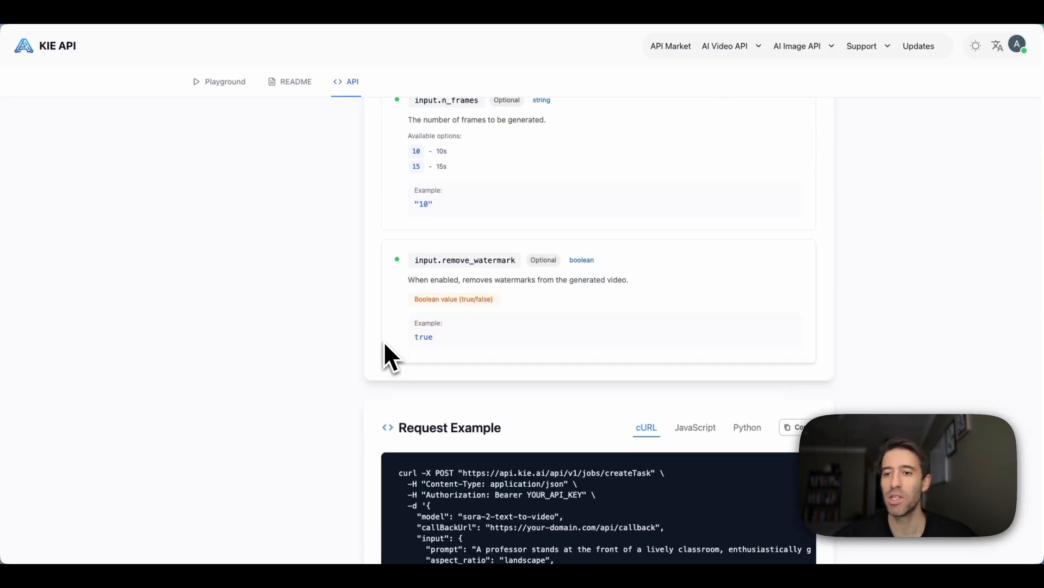
pyautogui.scroll(15, 399, 309)
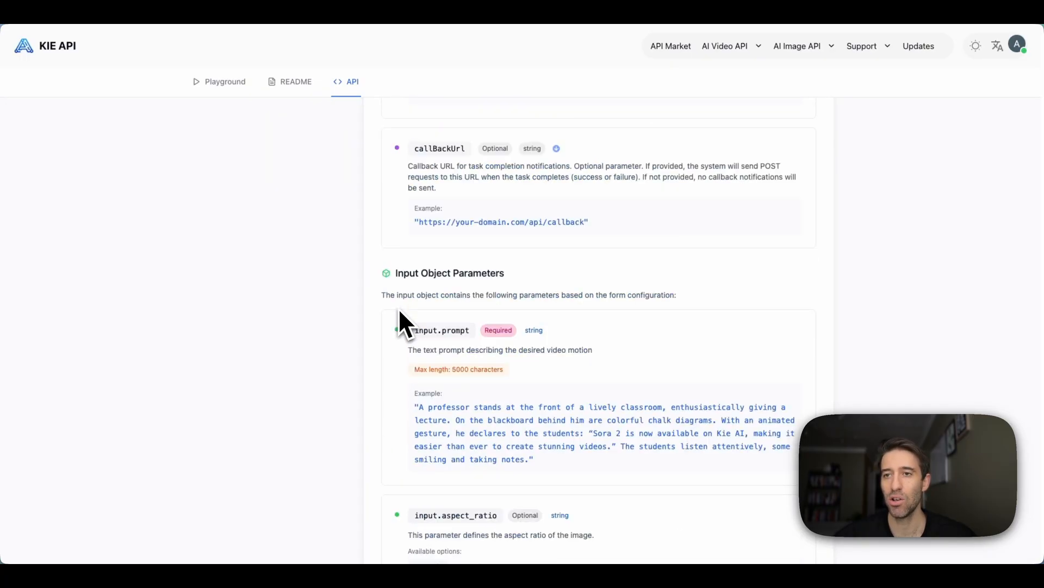
pyautogui.scroll(4, 399, 310)
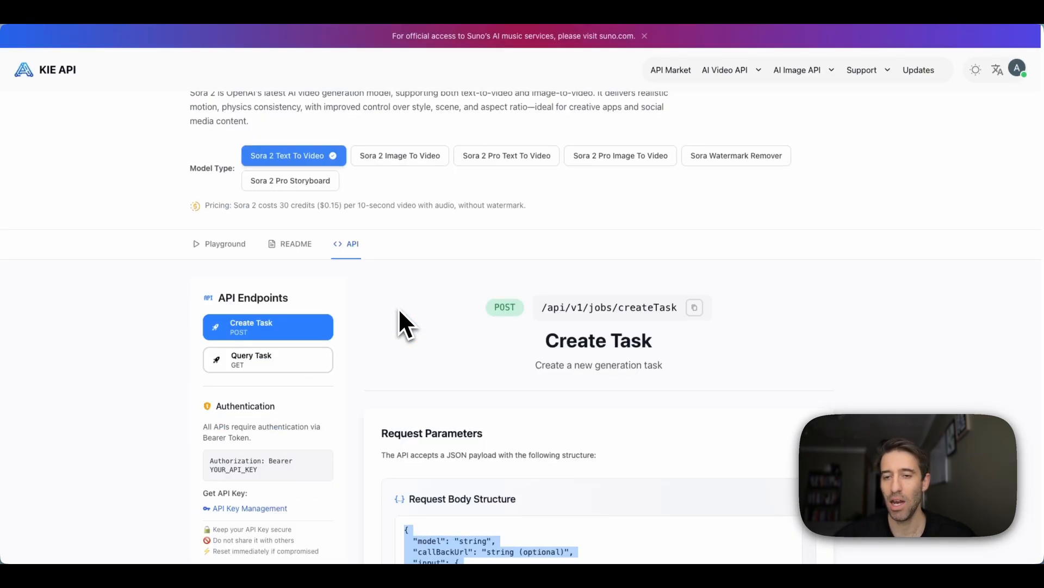
pyautogui.scroll(-1, 399, 322)
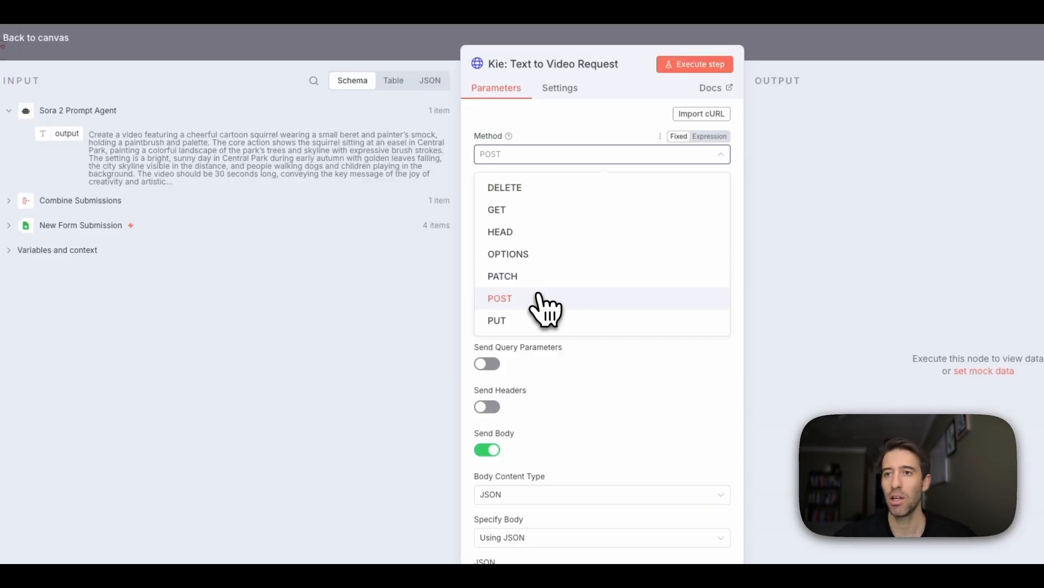
pyautogui.click(538, 297)
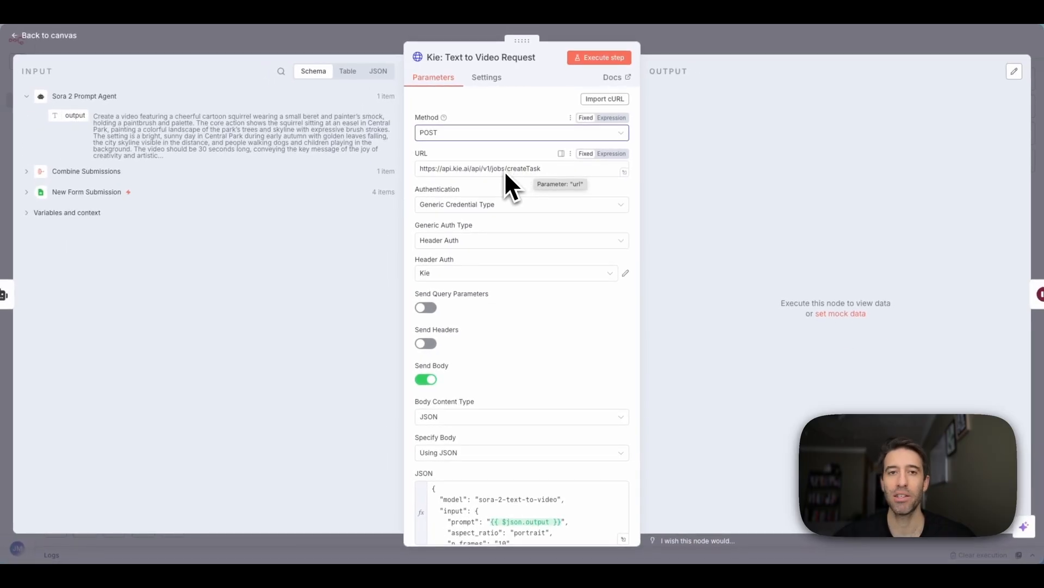
pyautogui.scroll(-1, 519, 172)
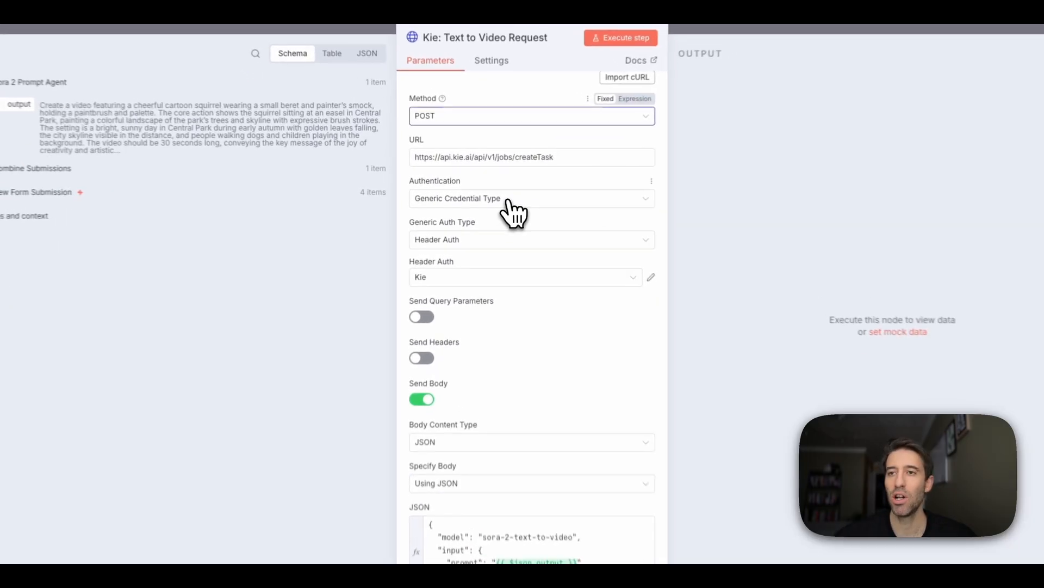
pyautogui.click(508, 200)
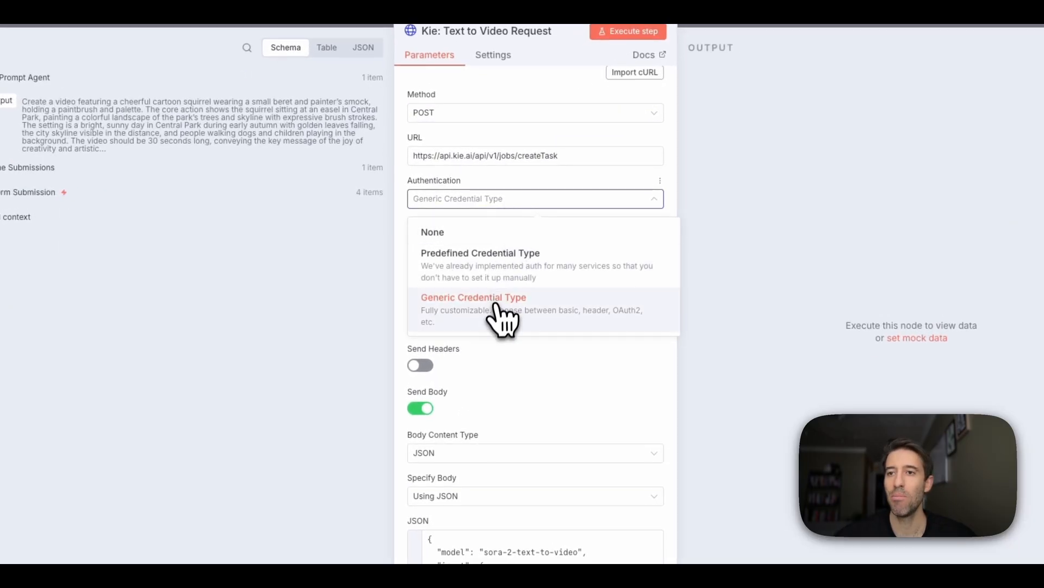
pyautogui.click(495, 299)
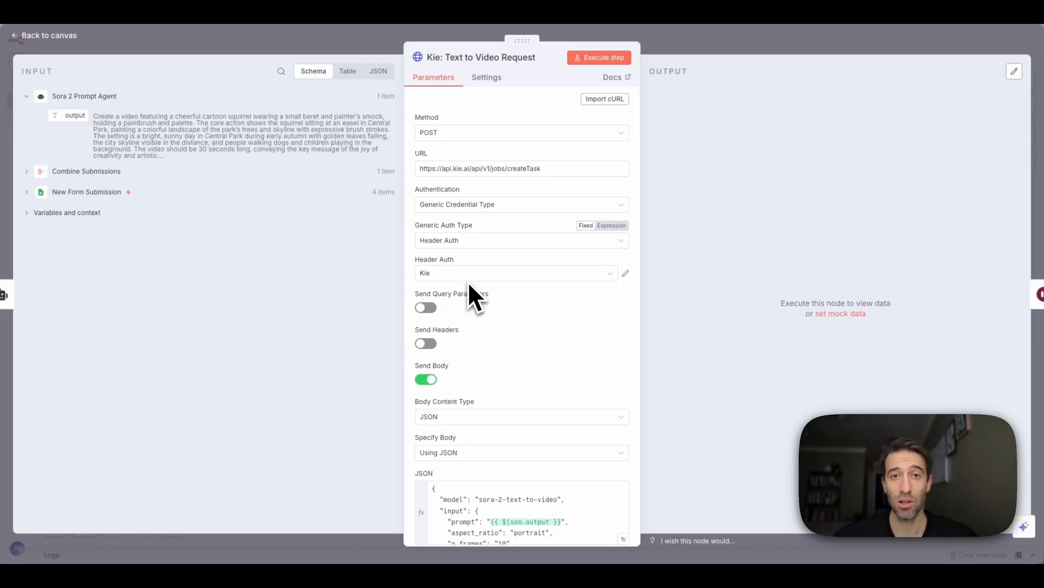
pyautogui.moveTo(495, 297)
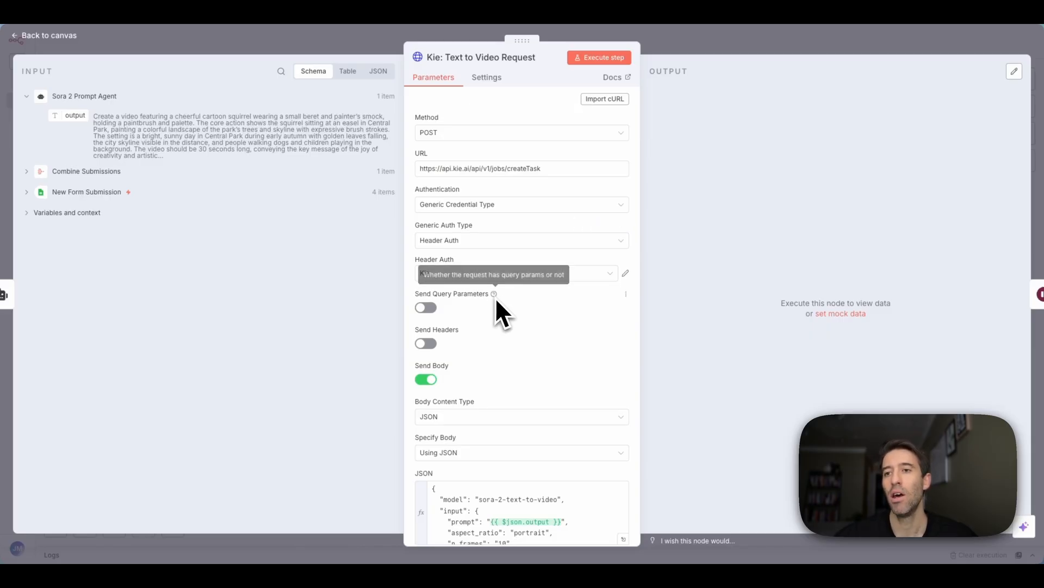
pyautogui.scroll(-3, 495, 297)
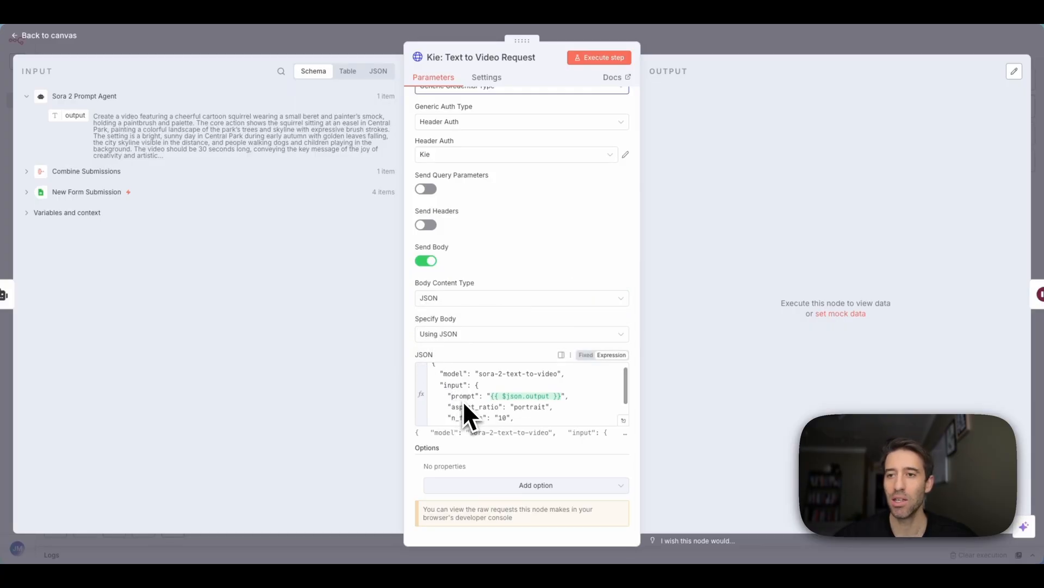
pyautogui.click(320, 15)
pyautogui.scroll(-1, 446, 366)
pyautogui.scroll(-15, 448, 380)
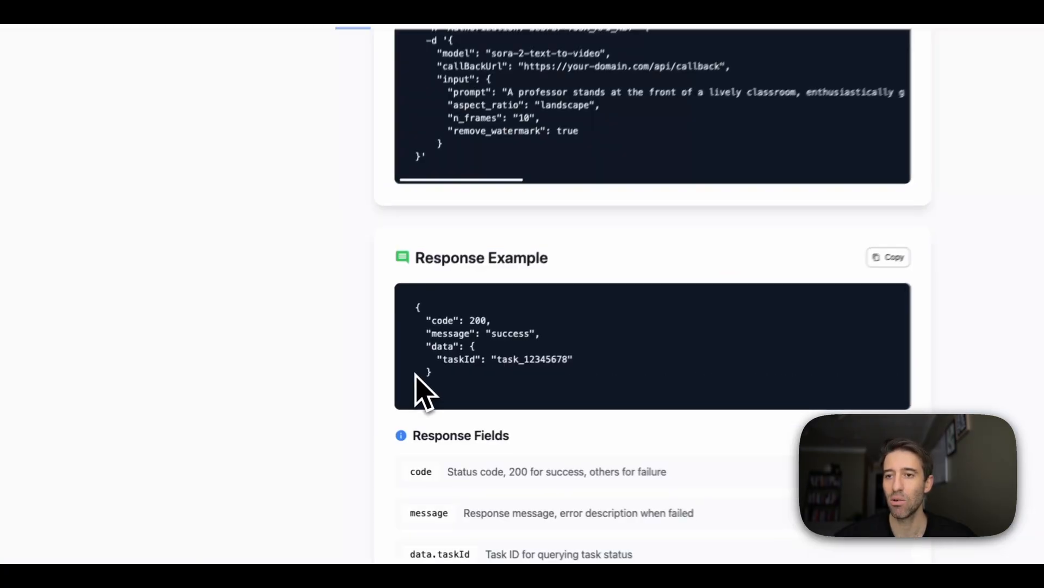
pyautogui.scroll(2, 377, 368)
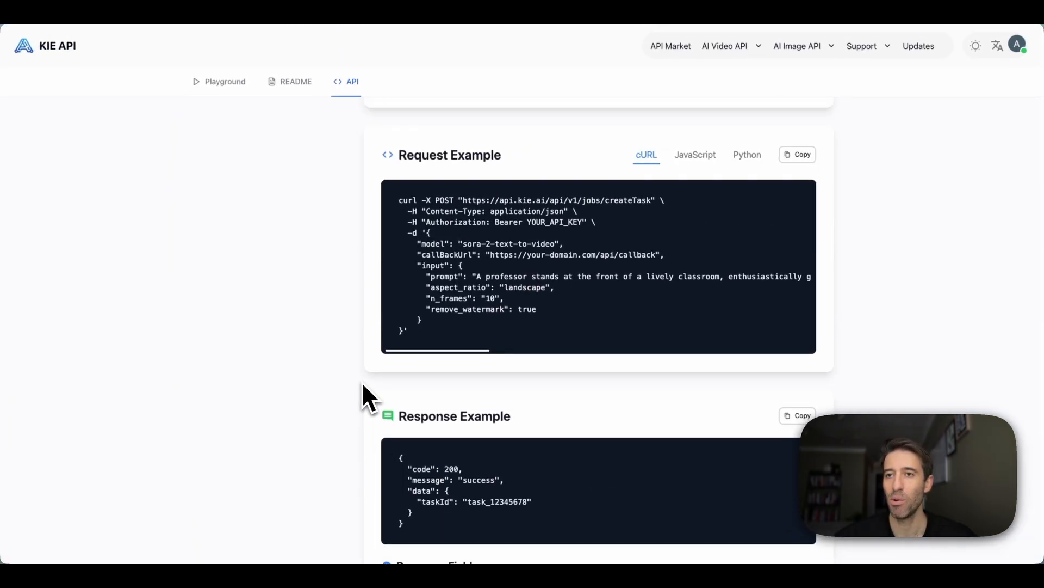
pyautogui.scroll(1, 420, 317)
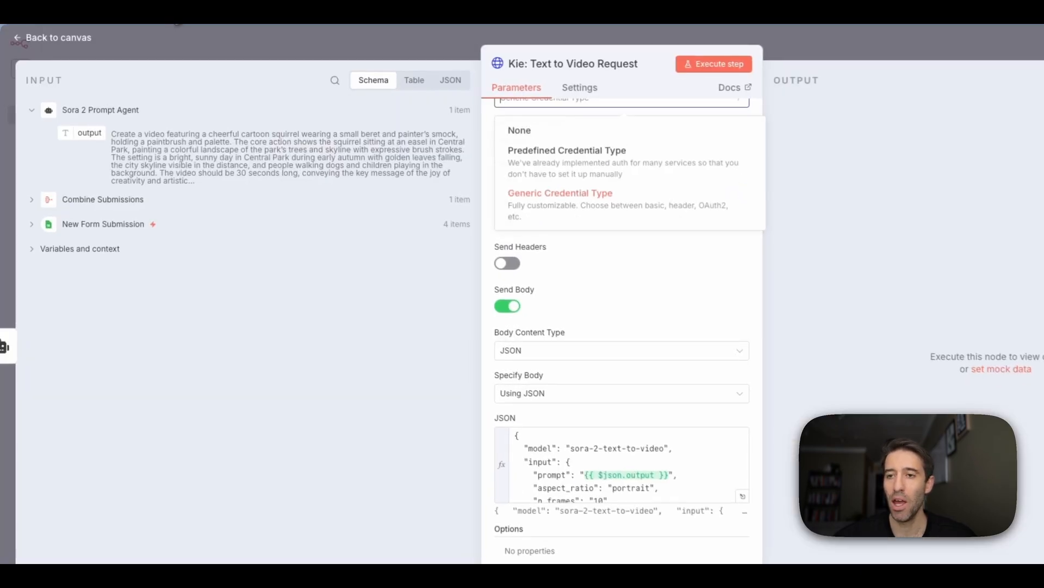
pyautogui.scroll(-1, 562, 447)
pyautogui.scroll(1, 546, 443)
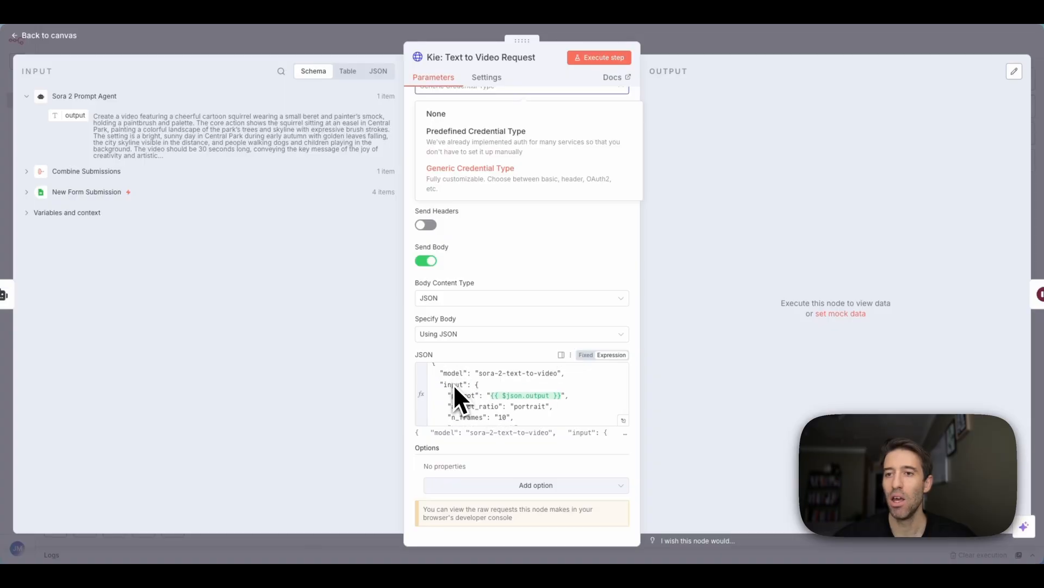
pyautogui.scroll(-1, 453, 384)
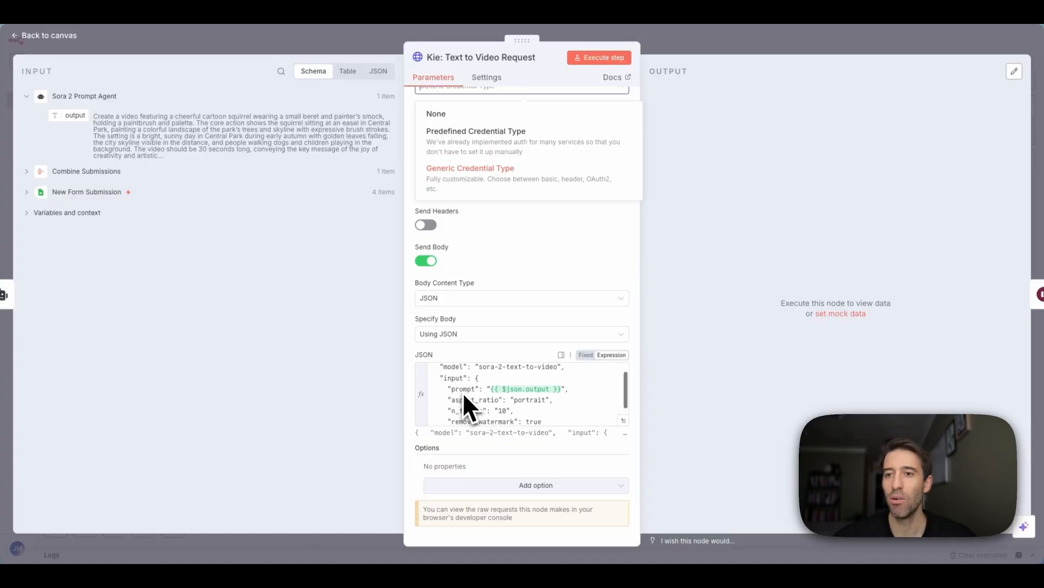
pyautogui.scroll(-2, 471, 403)
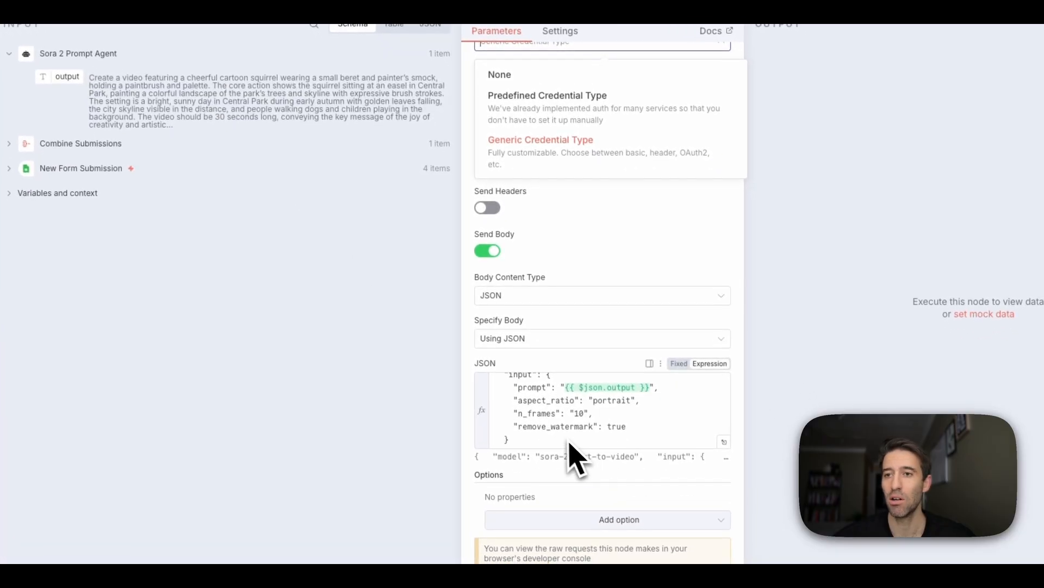
pyautogui.scroll(2, 570, 444)
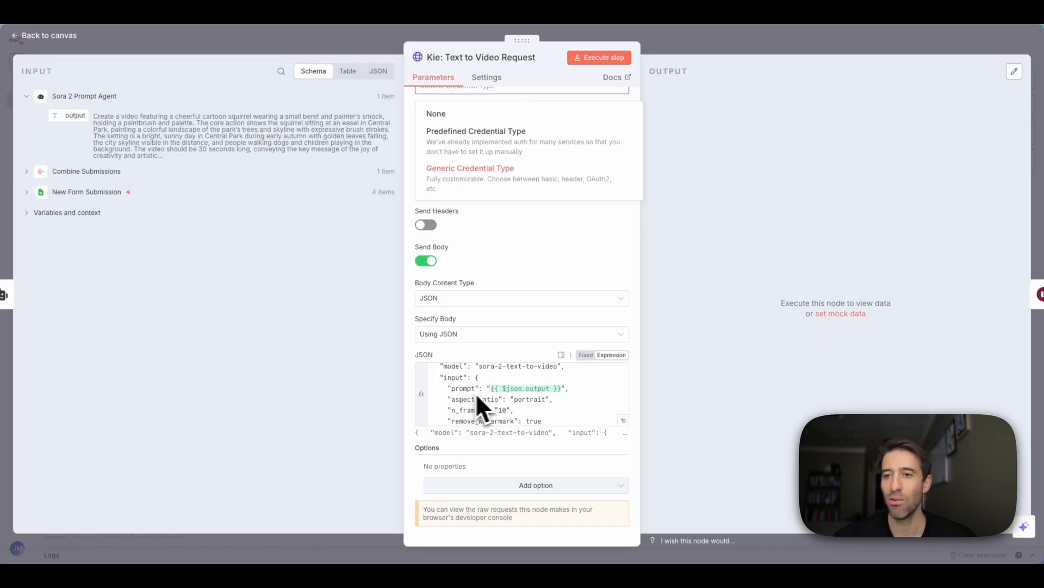
pyautogui.scroll(-1, 471, 403)
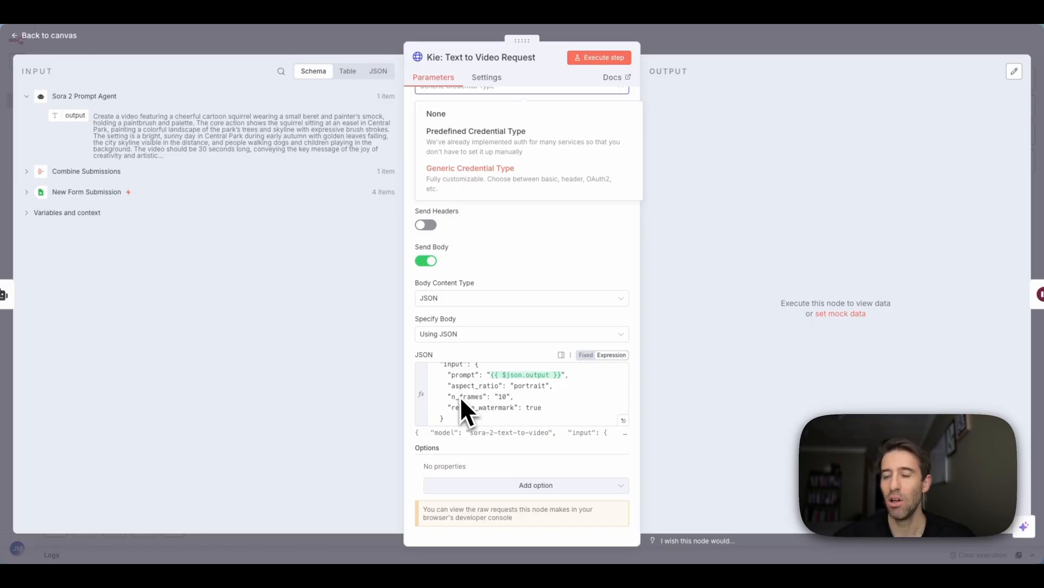
pyautogui.scroll(-1, 460, 396)
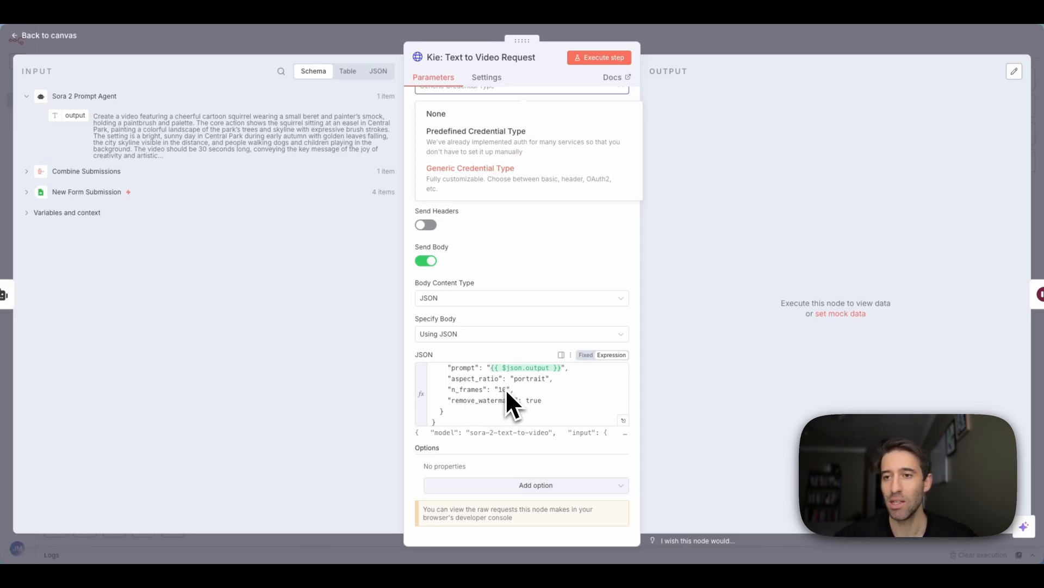
pyautogui.scroll(-1, 479, 405)
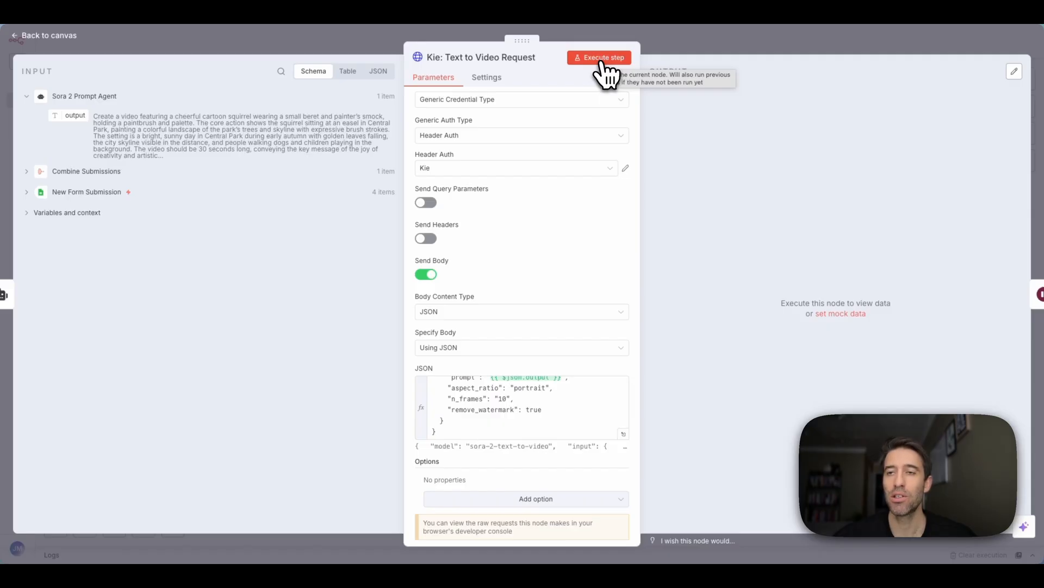
# - Execute the Kie: Text to Video Request node, getting code 200 success with a task ID
pyautogui.click(604, 61)
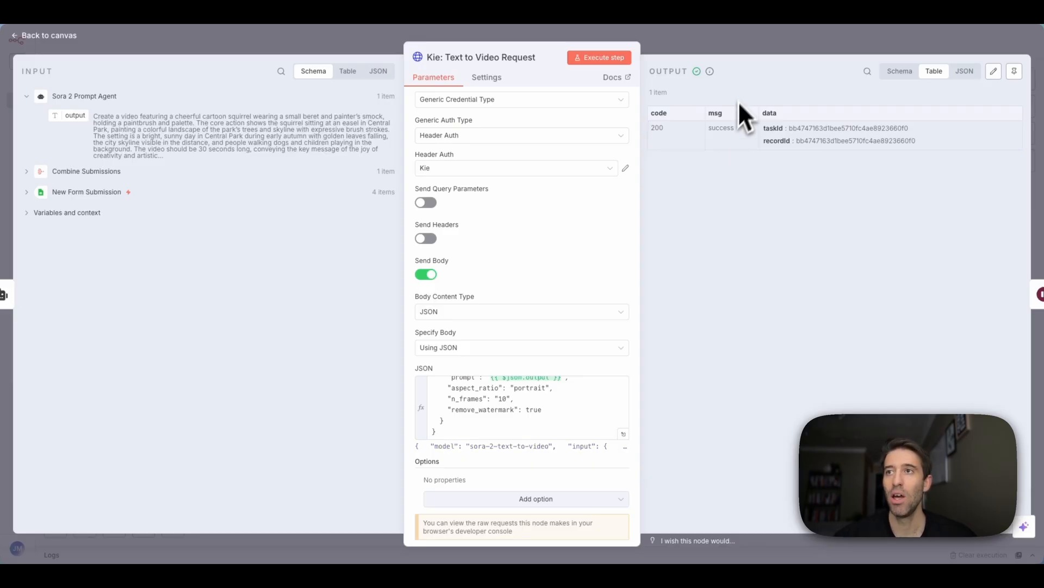
pyautogui.click(730, 45)
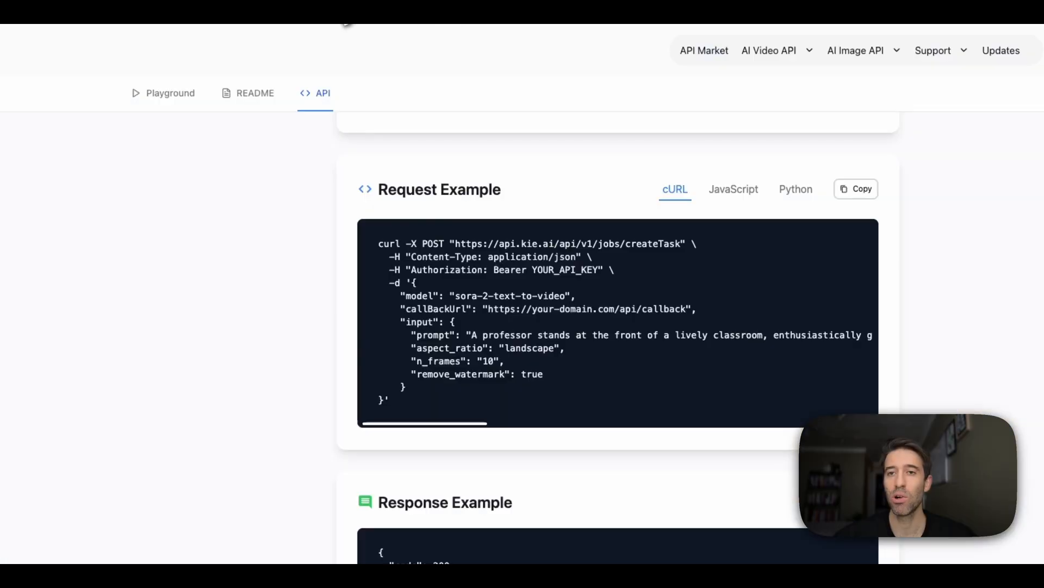
pyautogui.scroll(5, 198, 198)
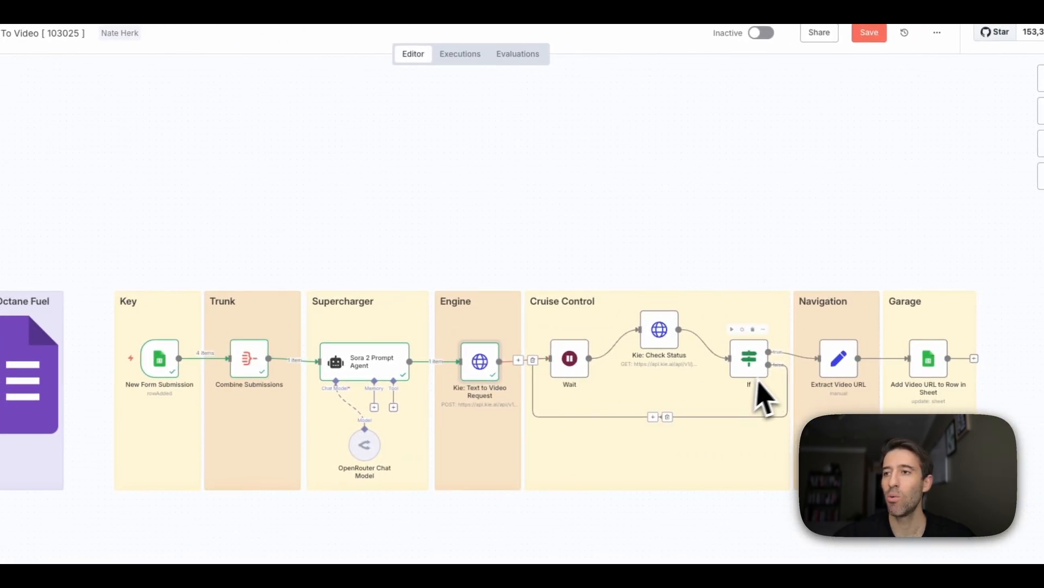
# - Run the Extract Video URL node, then go back to the workflow canvas
pyautogui.doubleClick(839, 363)
pyautogui.click(550, 54)
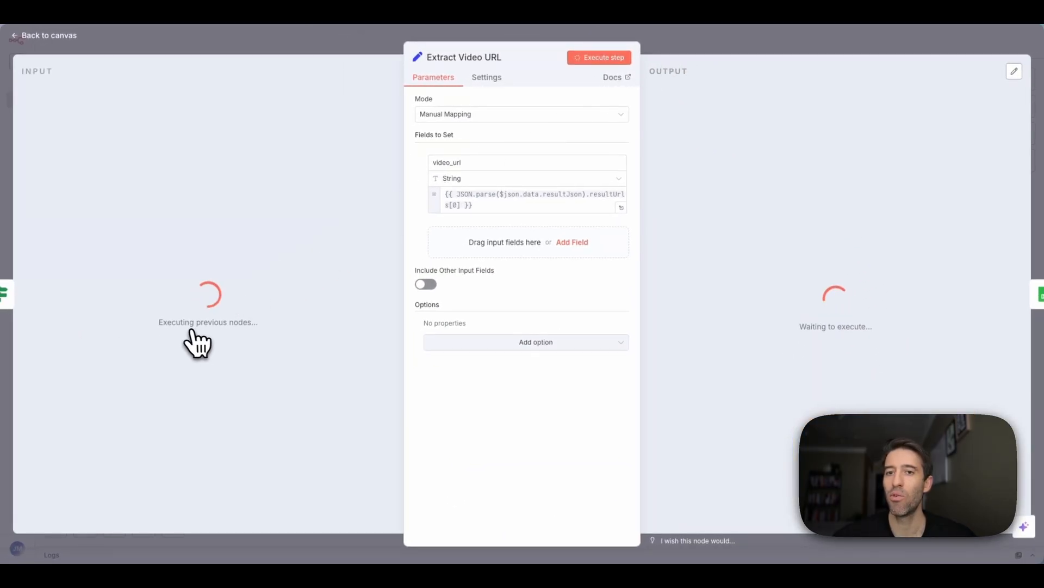
pyautogui.click(324, 46)
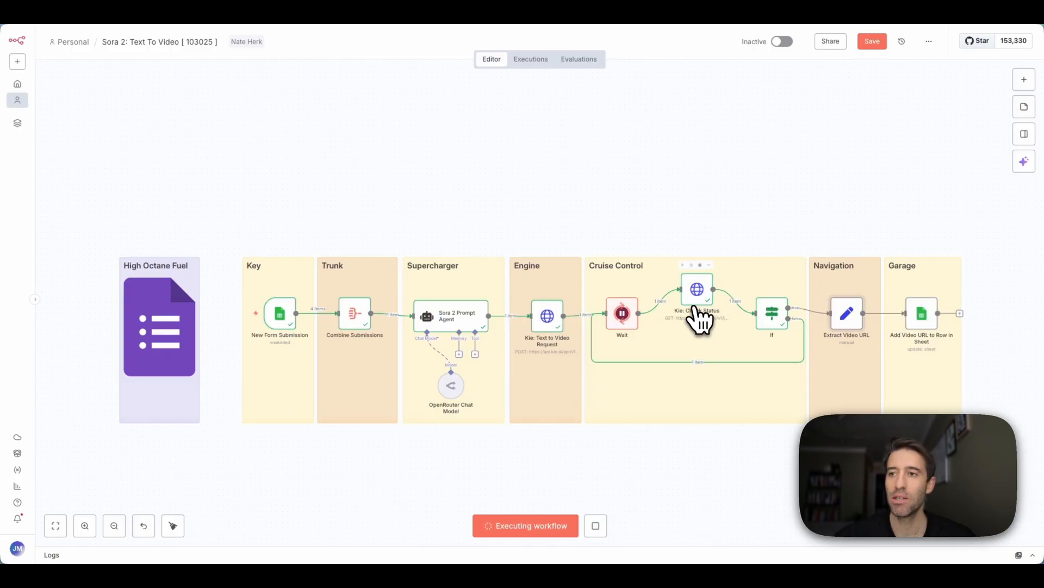
# - Check the Kie: Check Status output showing the Sora video still generating
pyautogui.doubleClick(698, 297)
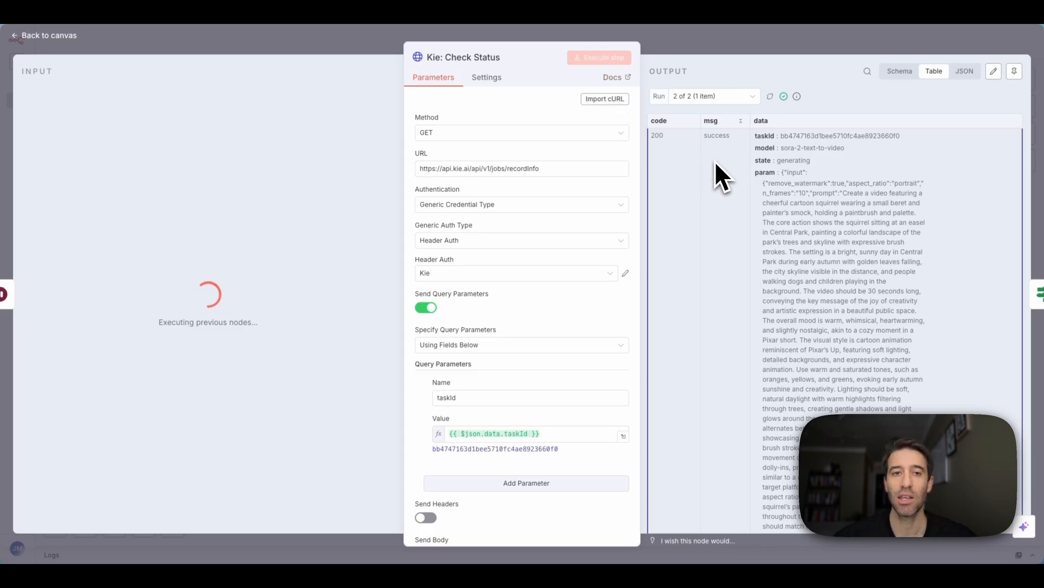
pyautogui.doubleClick(798, 160)
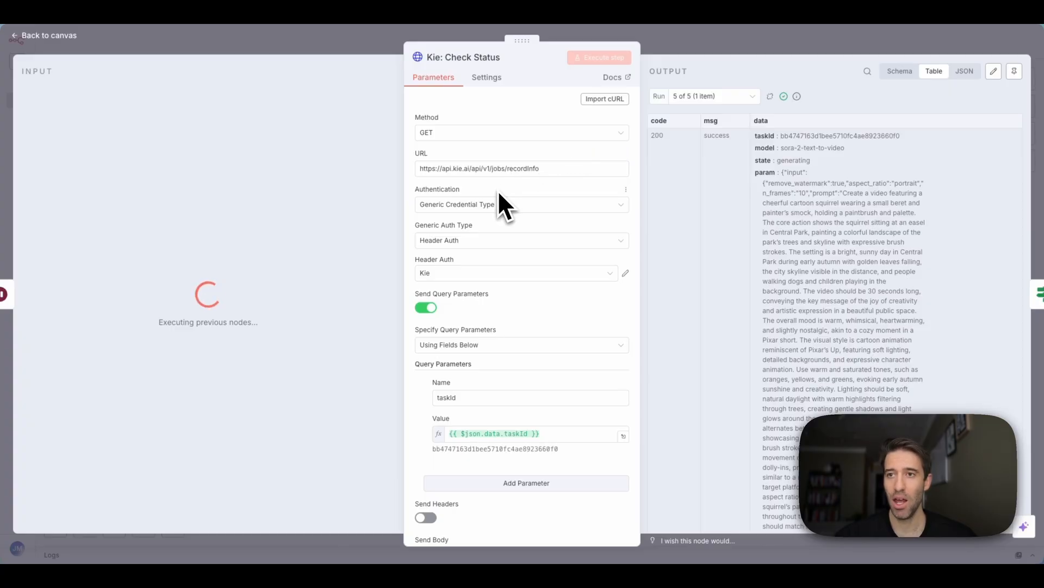
pyautogui.scroll(-1, 475, 282)
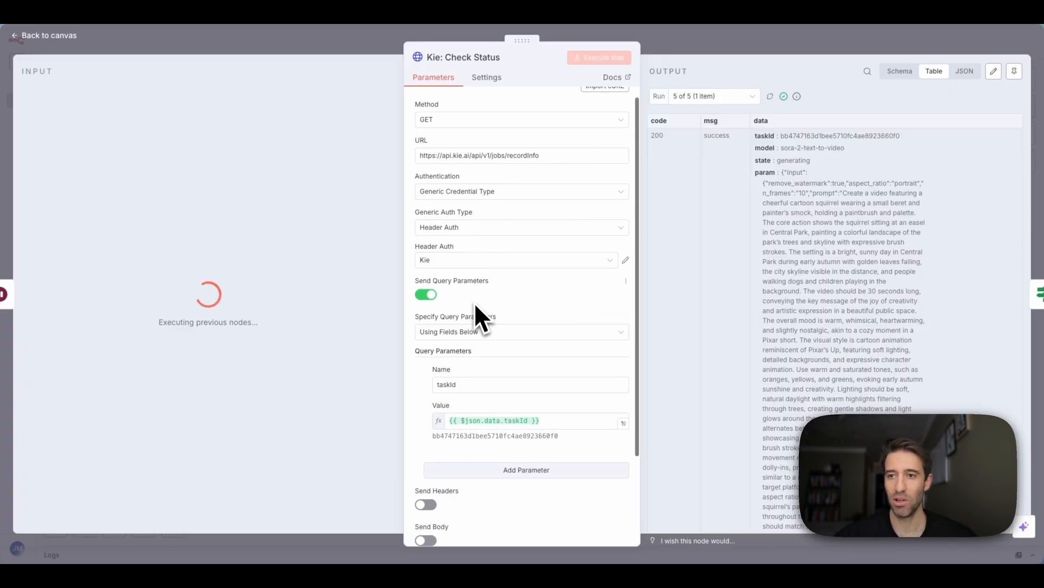
pyautogui.scroll(-1, 507, 375)
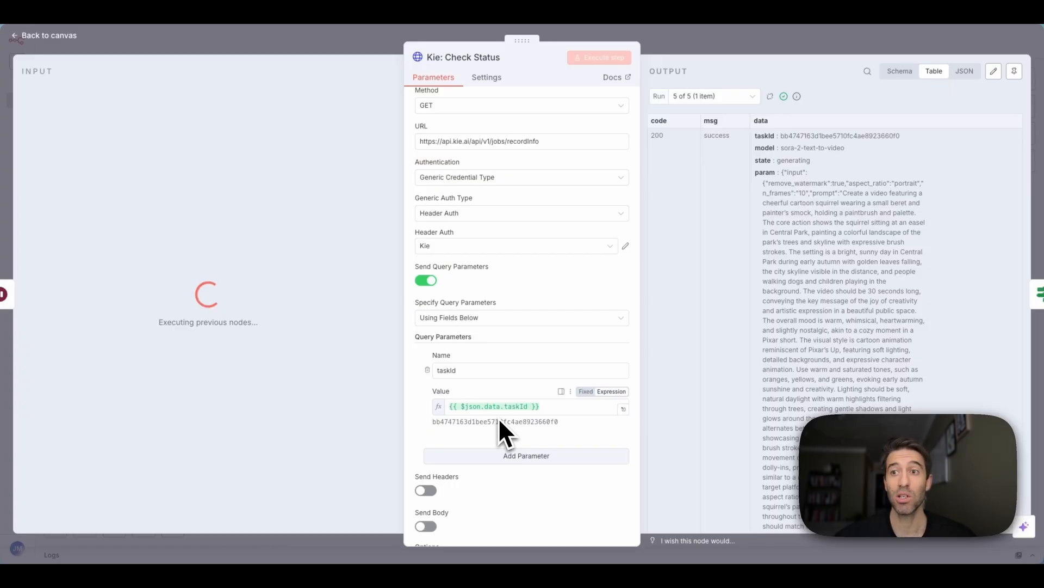
pyautogui.scroll(-3, 499, 417)
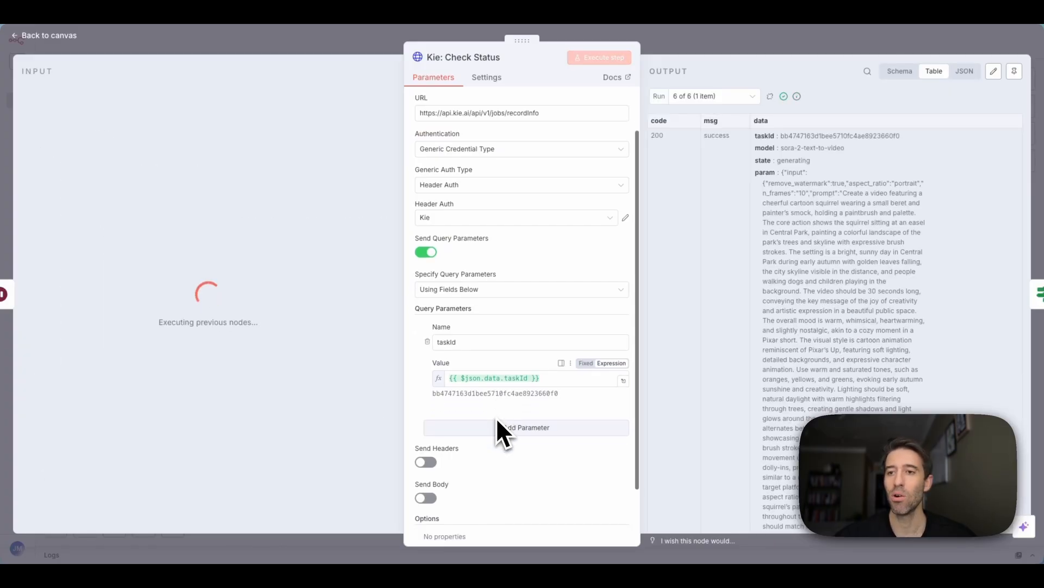
pyautogui.click(652, 33)
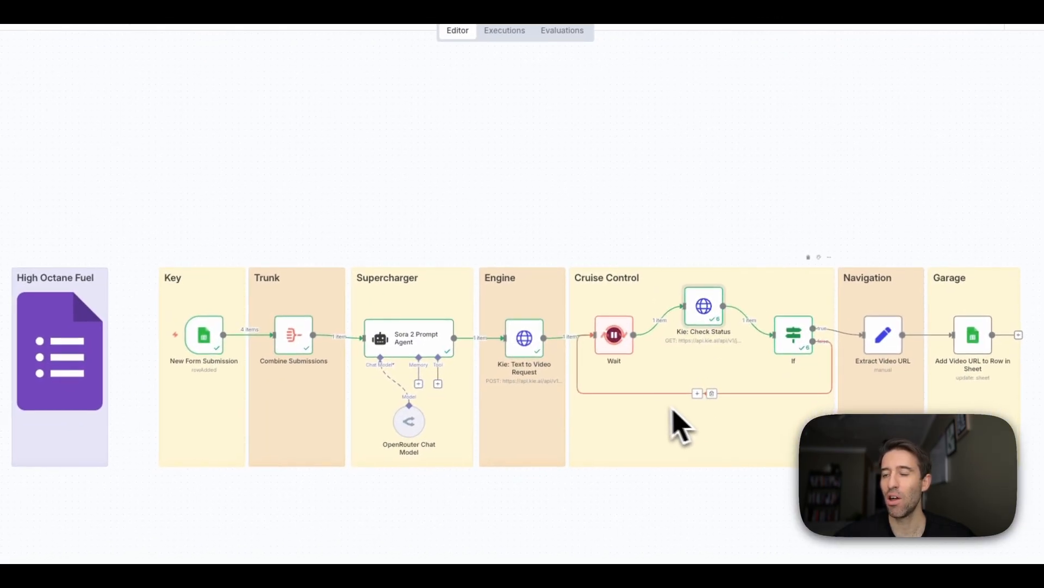
pyautogui.doubleClick(795, 341)
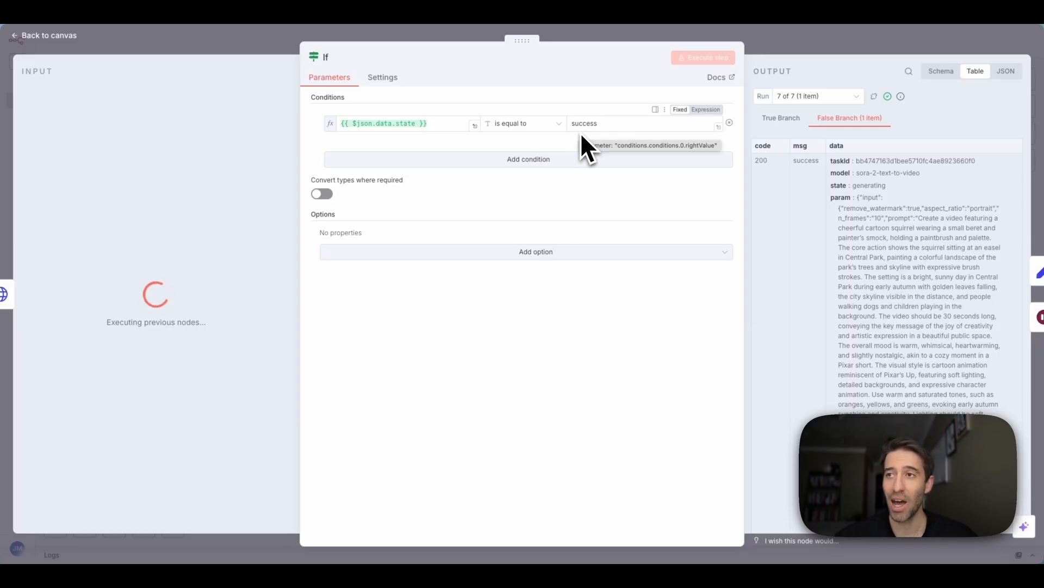
pyautogui.click(609, 35)
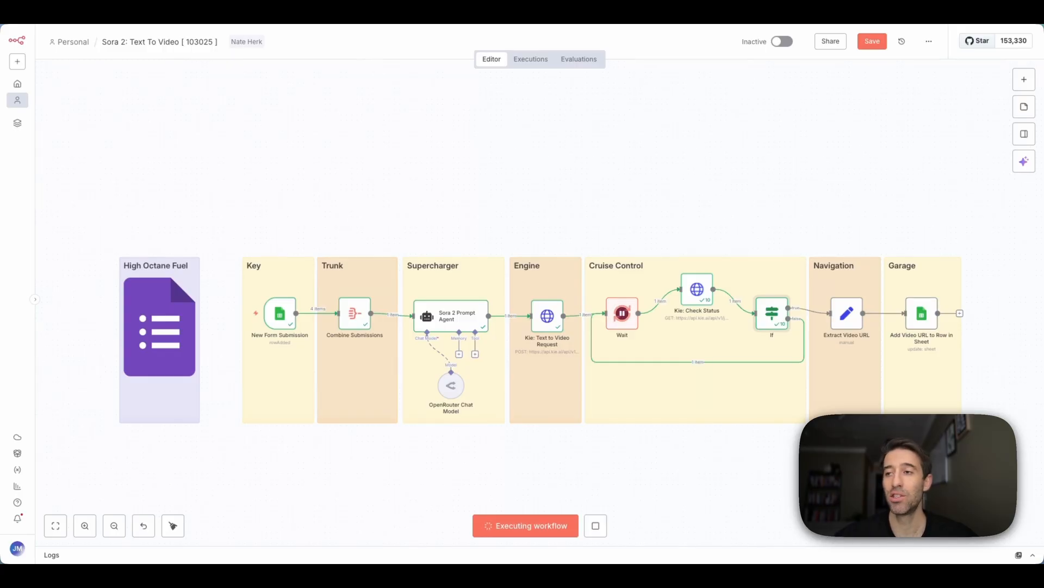
# - Review the video_url field in the Extract Video URL node
pyautogui.doubleClick(849, 318)
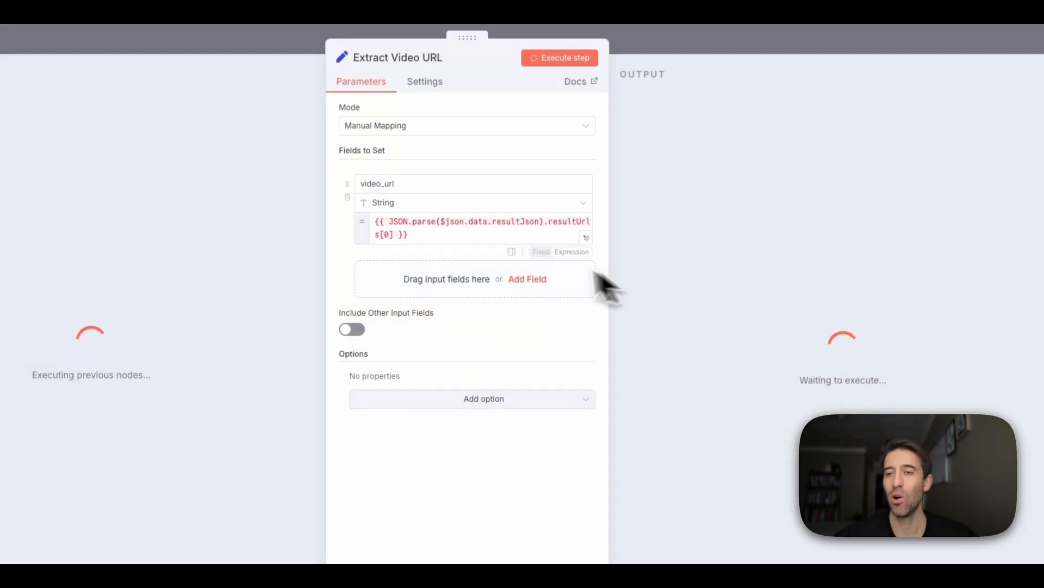
pyautogui.doubleClick(388, 183)
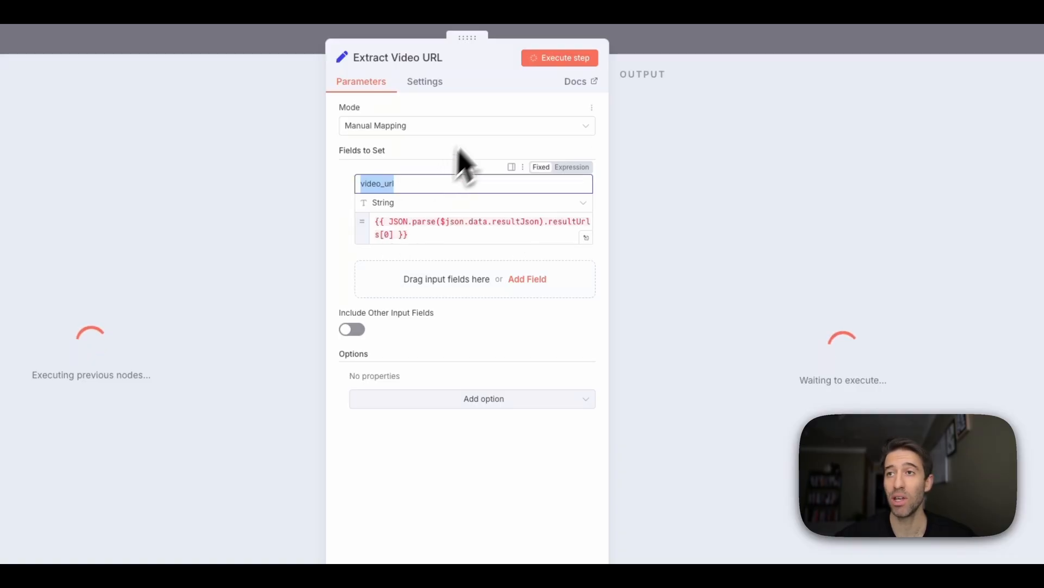
pyautogui.click(644, 41)
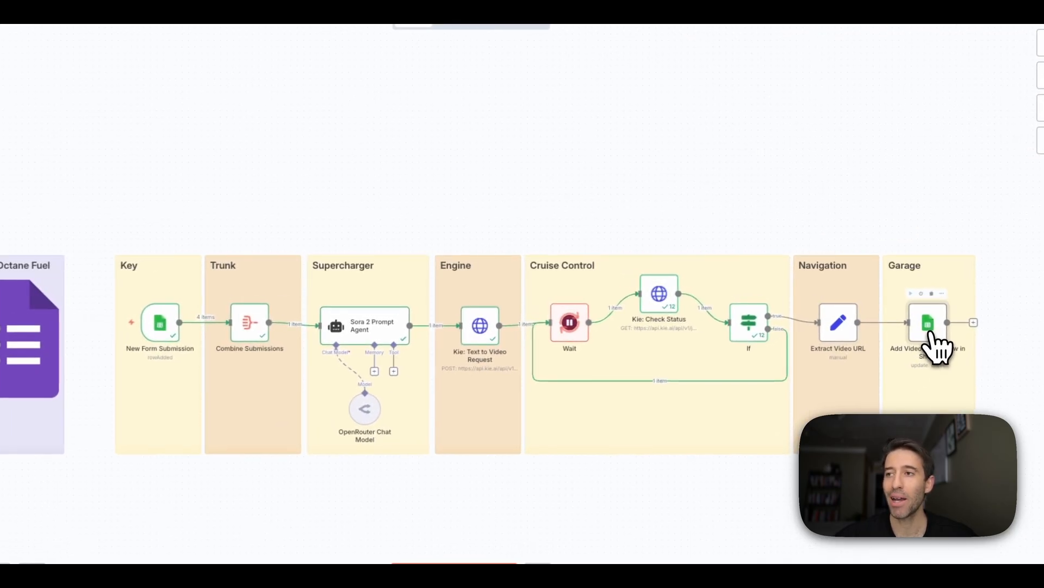
# - Review the Add Video URL to Row in Sheet node's column settings
pyautogui.doubleClick(931, 333)
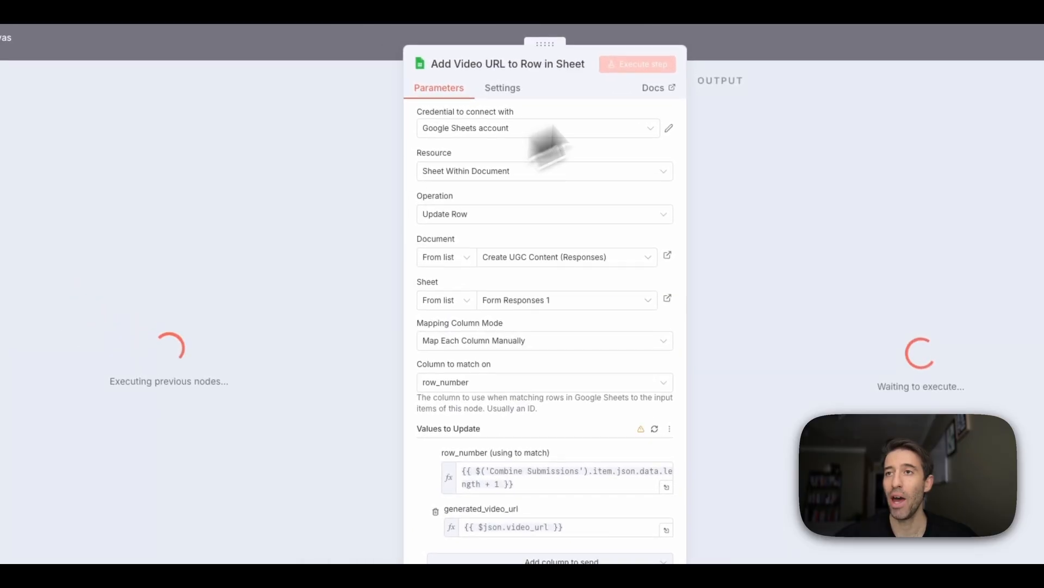
pyautogui.click(741, 51)
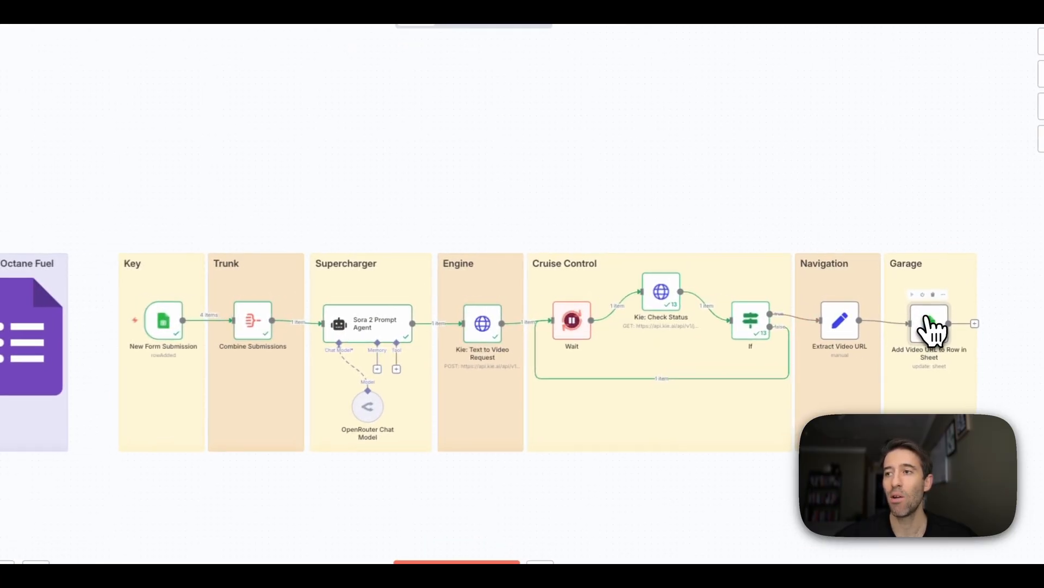
pyautogui.doubleClick(932, 329)
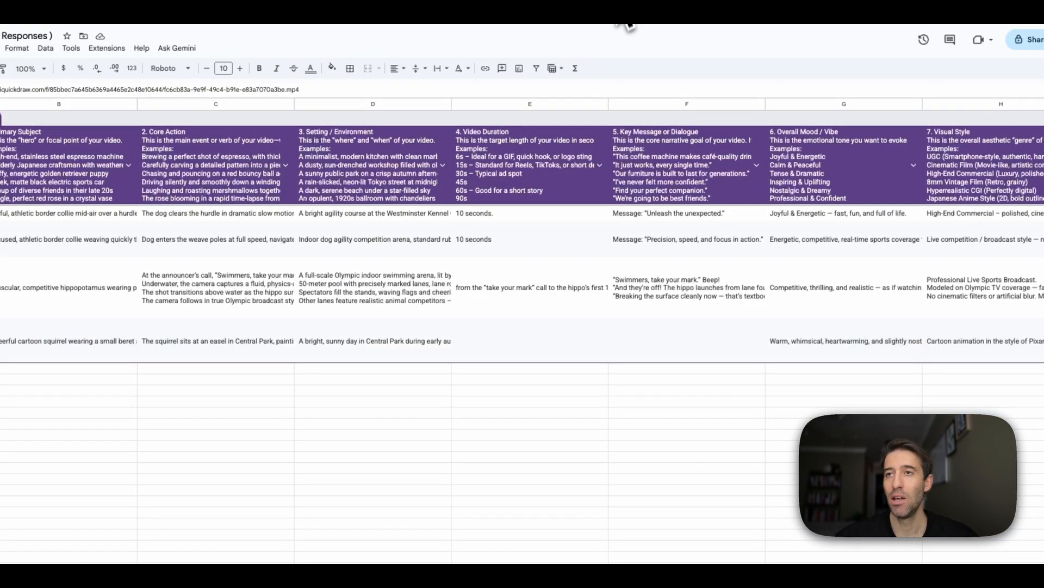
pyautogui.hscroll(10, 497, 361)
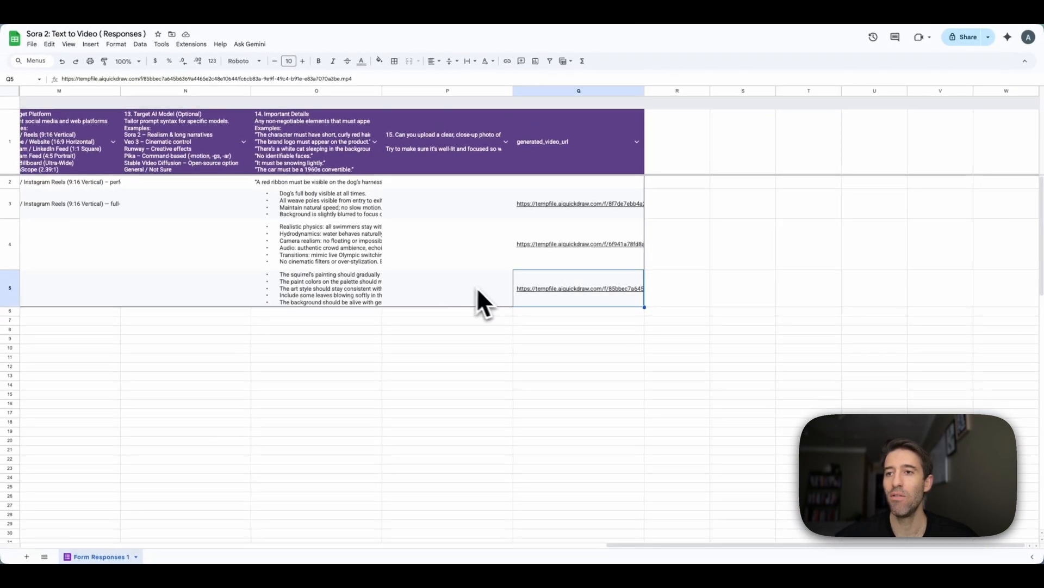
# - Look over the generated video links in column Q of the responses sheet
pyautogui.moveTo(588, 294)
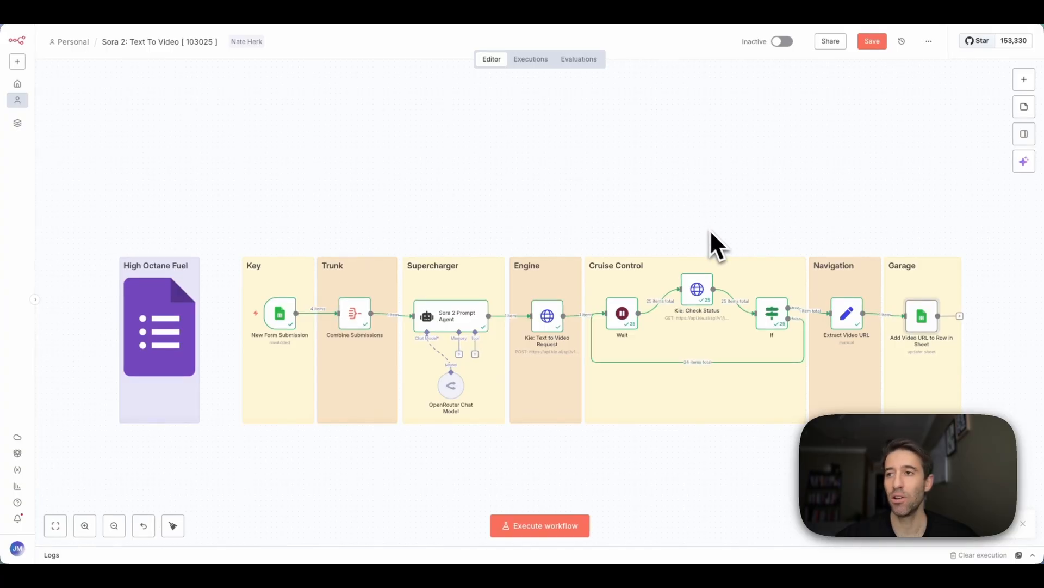
# - Check the extracted squirrel video URL, then execute the sheet update to write it to row 5
pyautogui.doubleClick(847, 314)
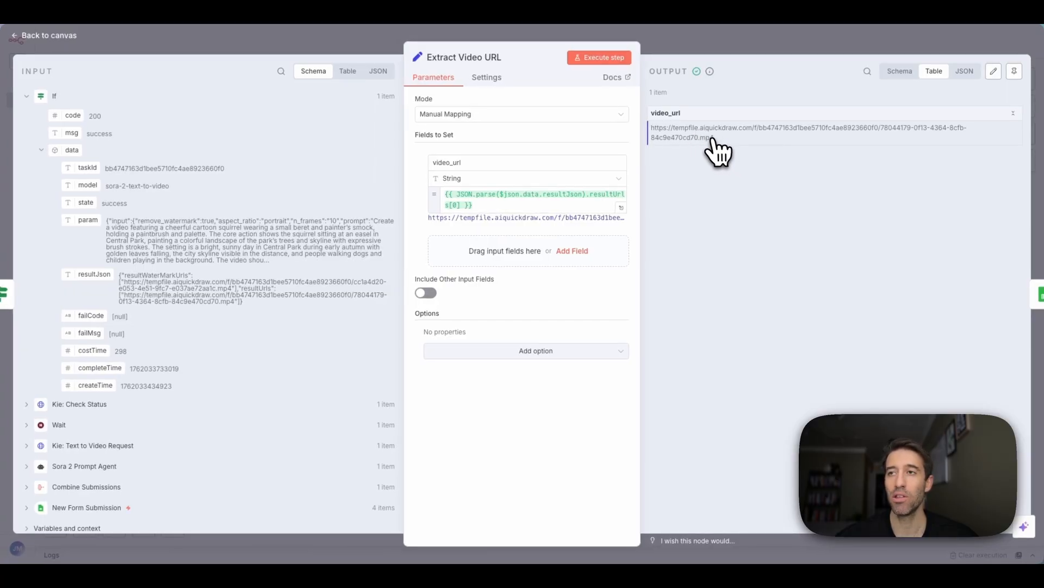
pyautogui.click(697, 48)
pyautogui.doubleClick(919, 386)
pyautogui.click(509, 65)
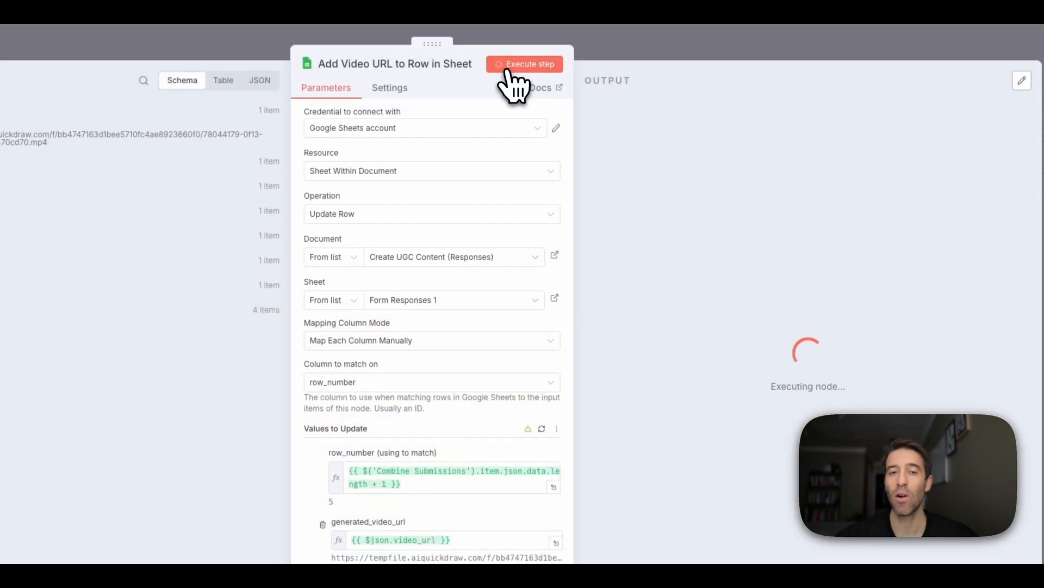
pyautogui.click(578, 69)
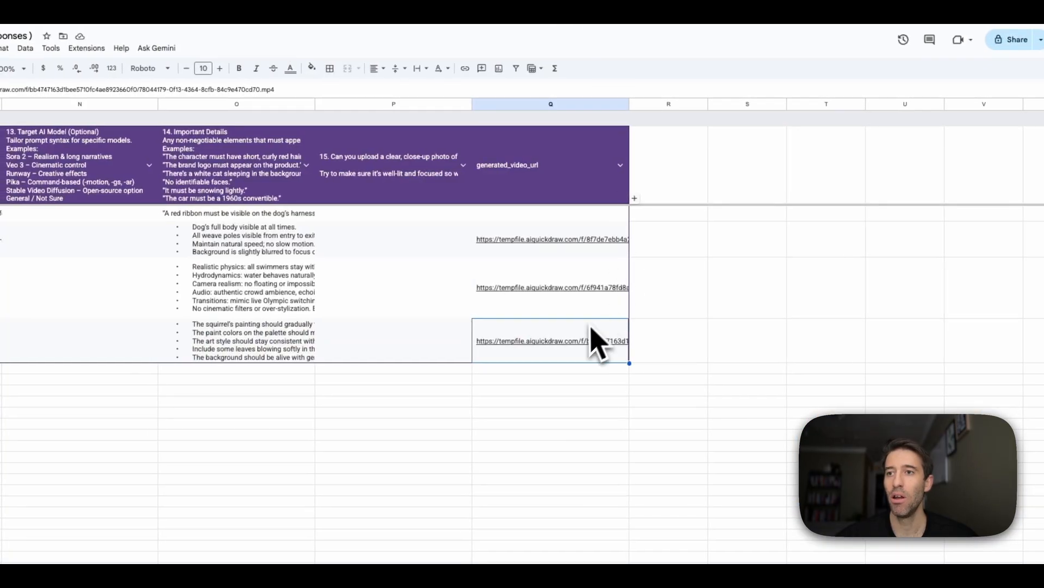
# - Open the Q5 video link and play the 10-second squirrel painting video
pyautogui.moveTo(577, 344)
pyautogui.click(566, 434)
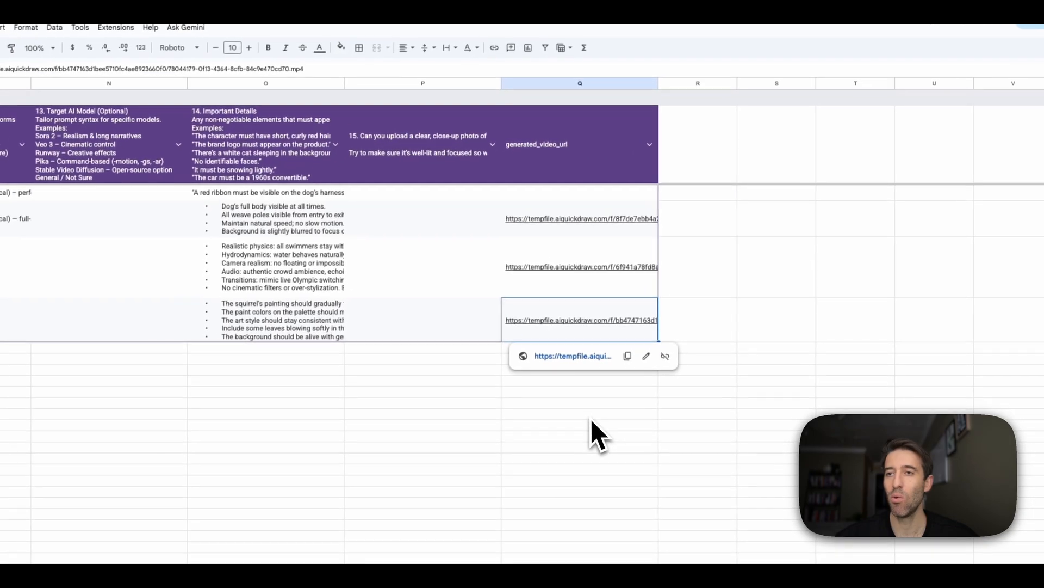
pyautogui.moveTo(599, 329)
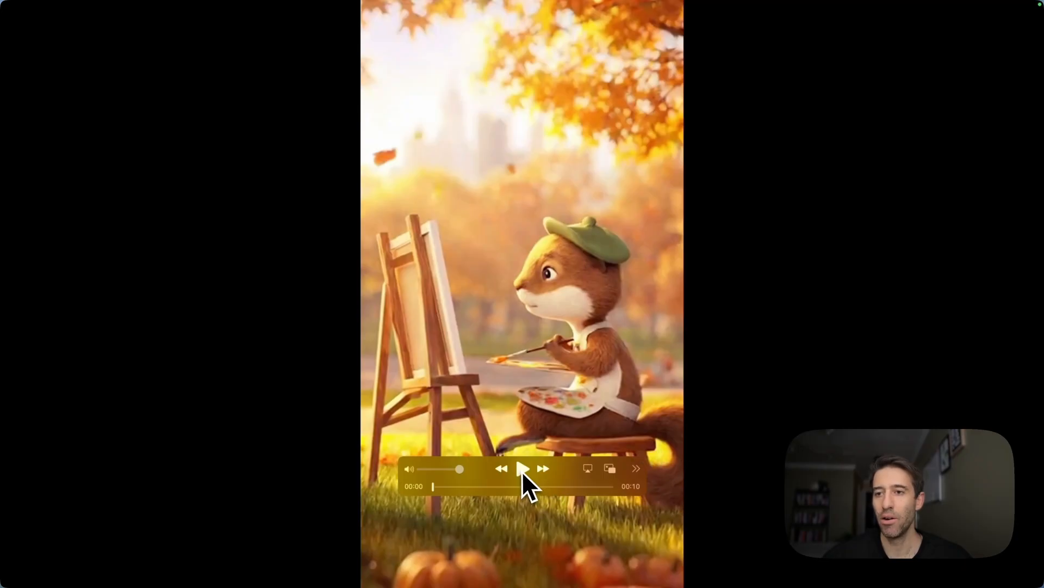
pyautogui.click(521, 471)
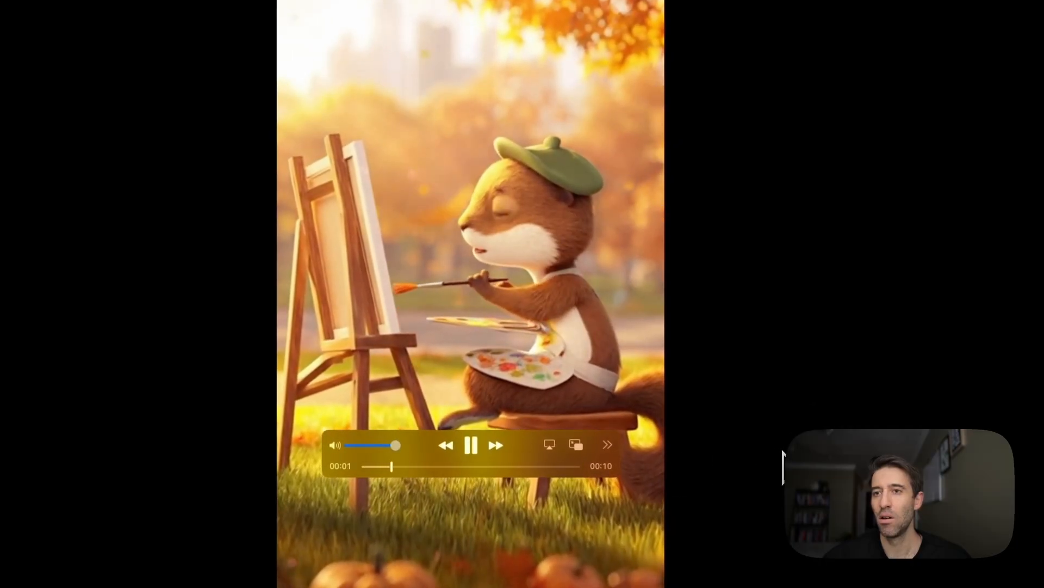